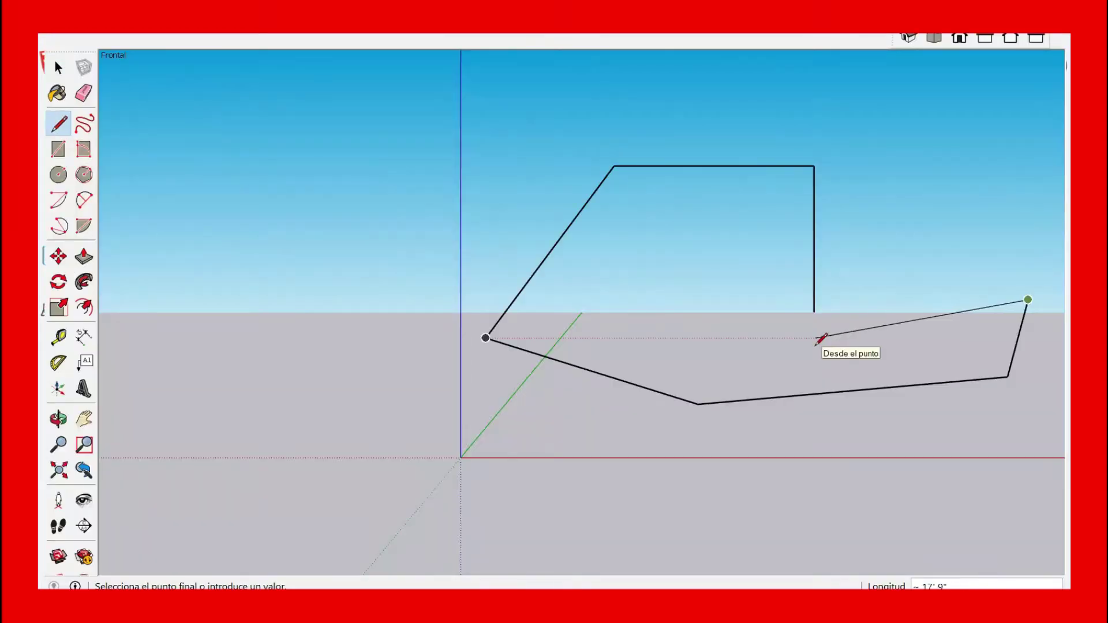
Draw a few outline edges, then close a four-sided rectangle into a face with lines
left_click(815, 338)
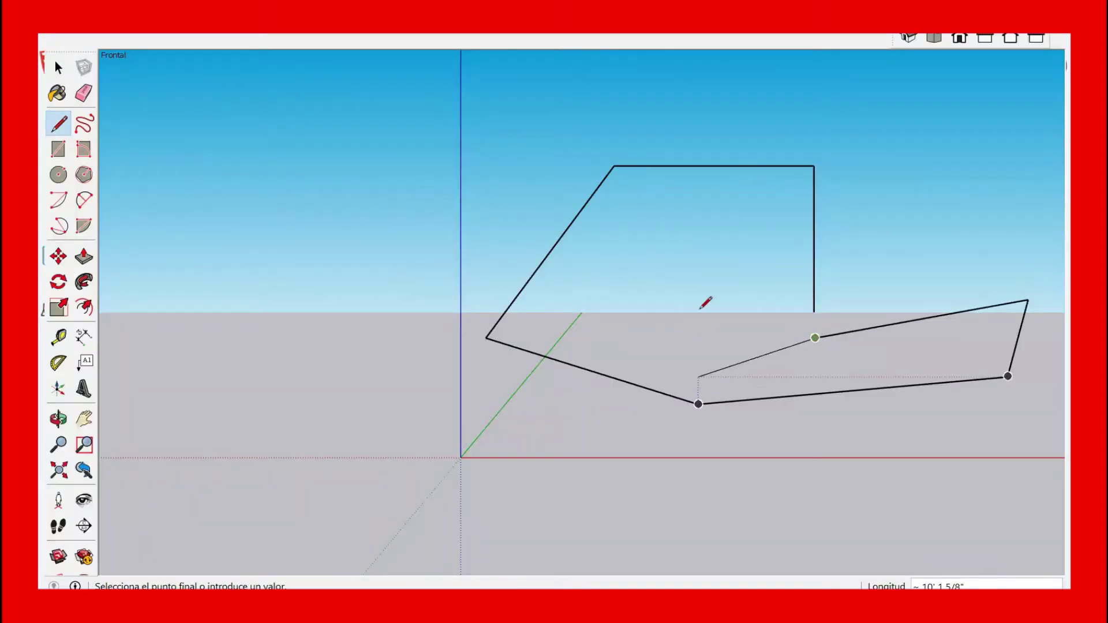
left_click(659, 218)
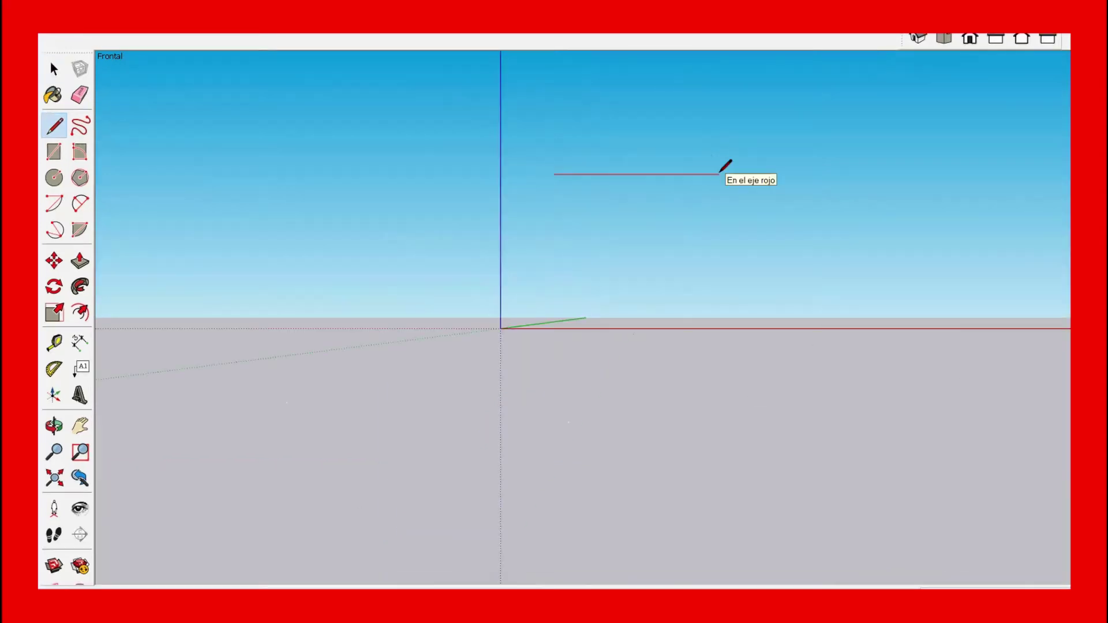
left_click(718, 174)
left_click(719, 294)
left_click(554, 295)
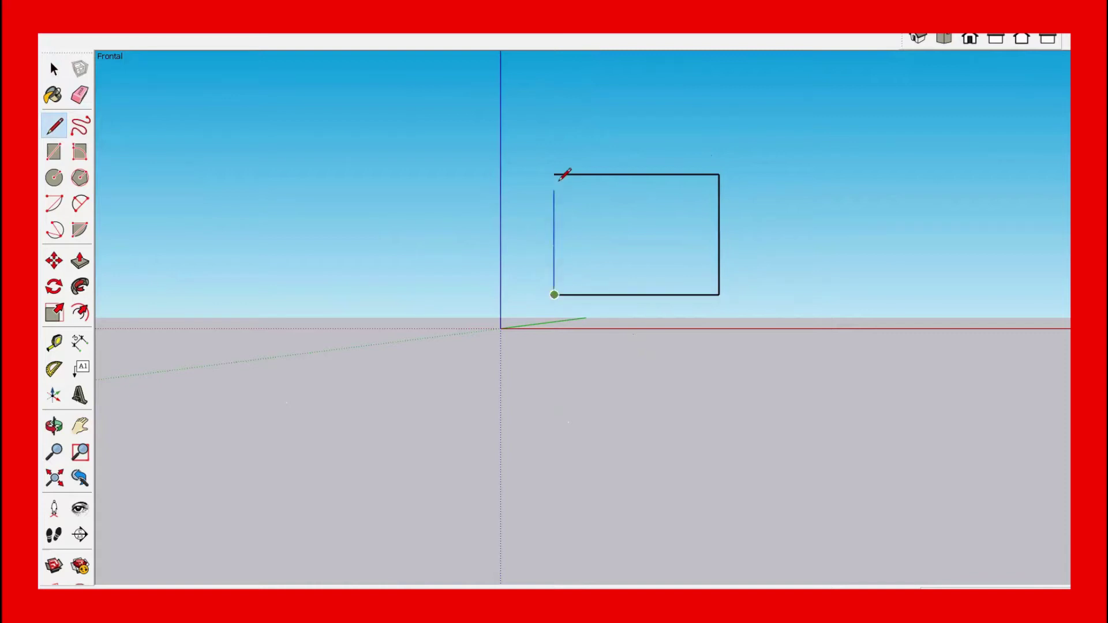
left_click(555, 175)
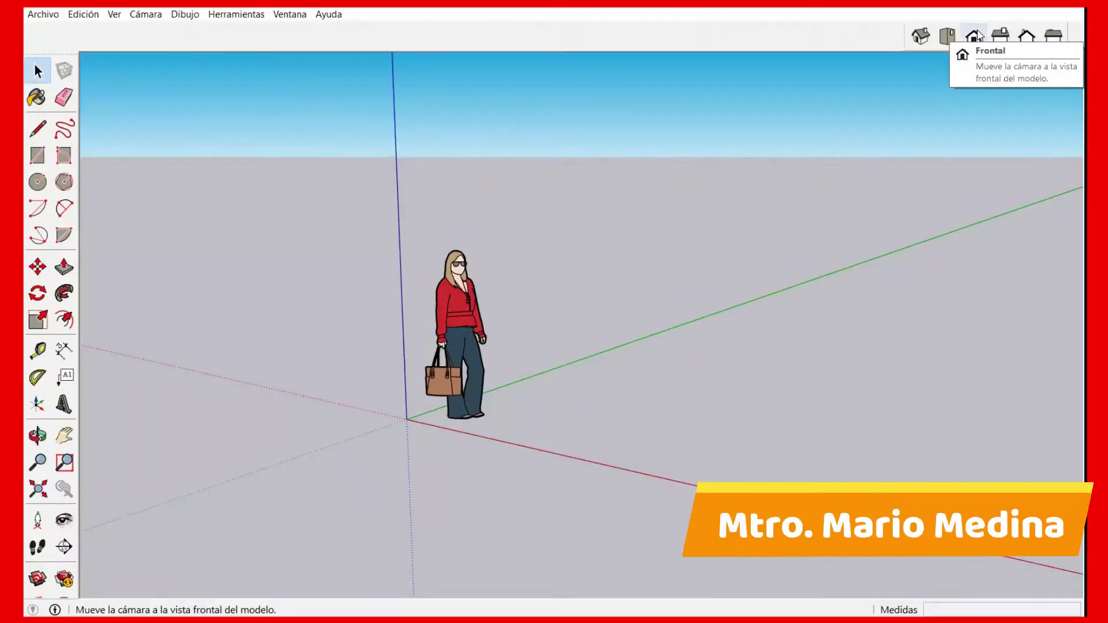
Switch to the front standard view, zoom in, and select the woman figure
left_click(975, 36)
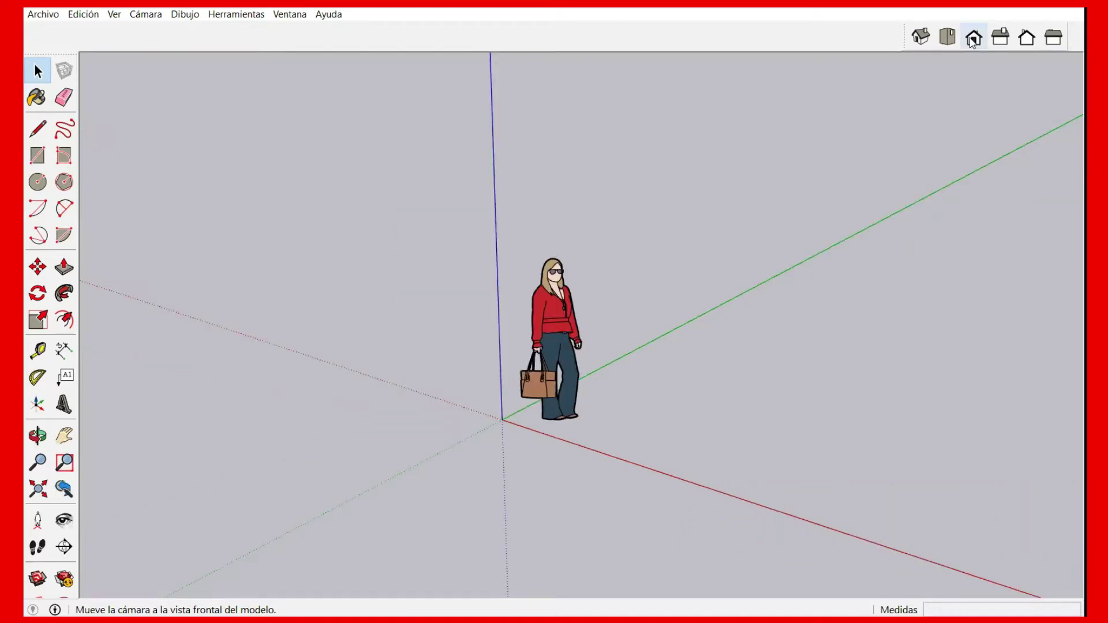
left_click(974, 39)
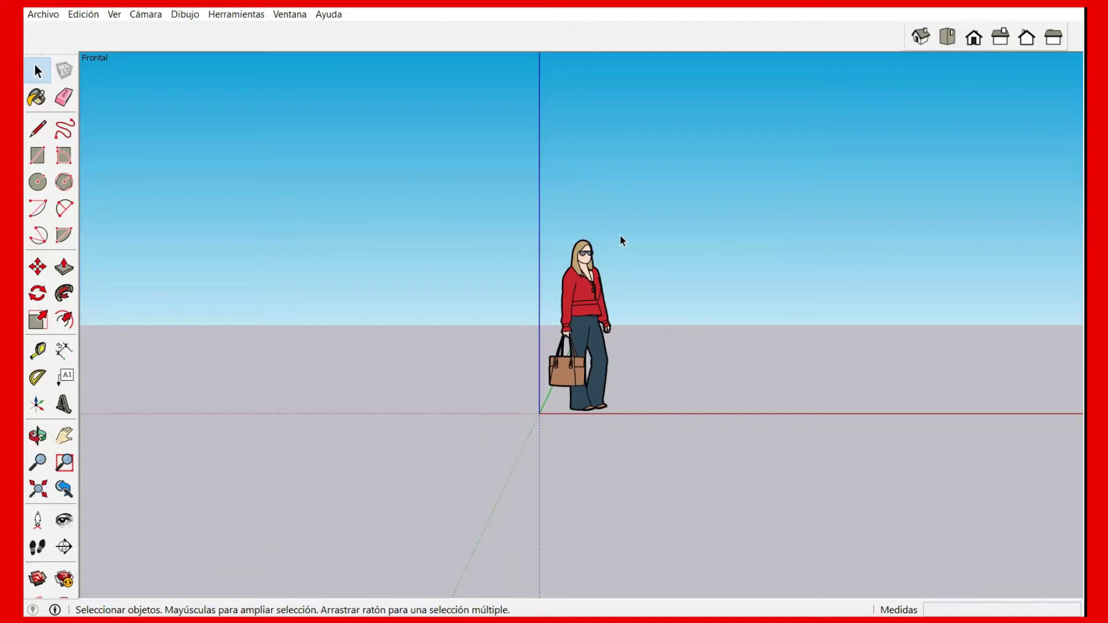
scroll(620, 248, "up", 1)
scroll(574, 314, "up", 2)
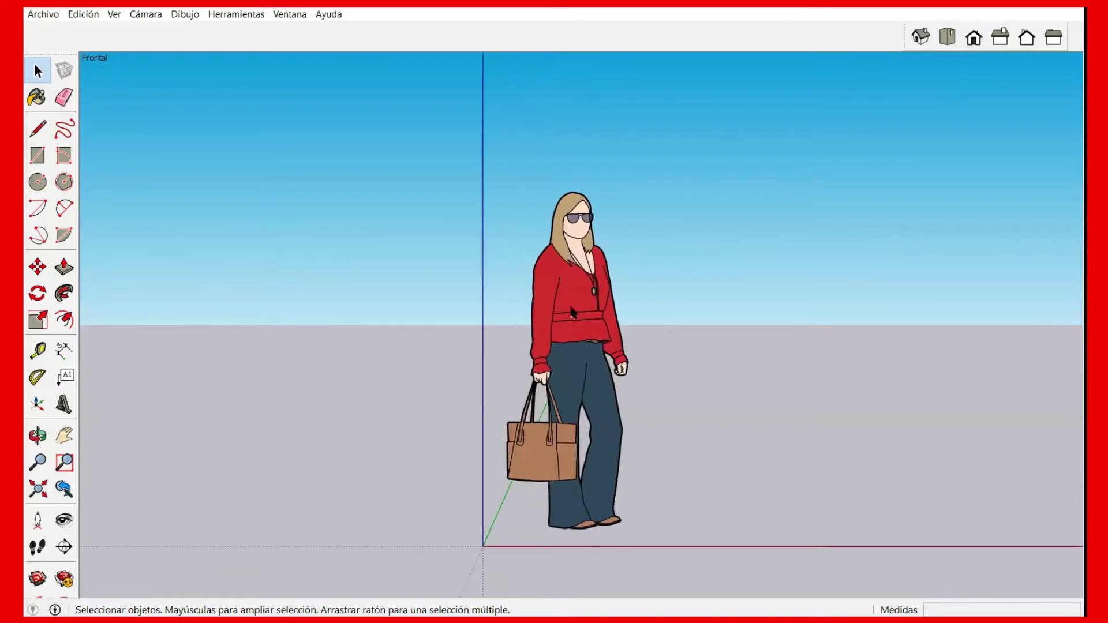
scroll(572, 312, "up", 2)
scroll(571, 312, "down", 3)
scroll(571, 314, "up", 3)
left_click(563, 327)
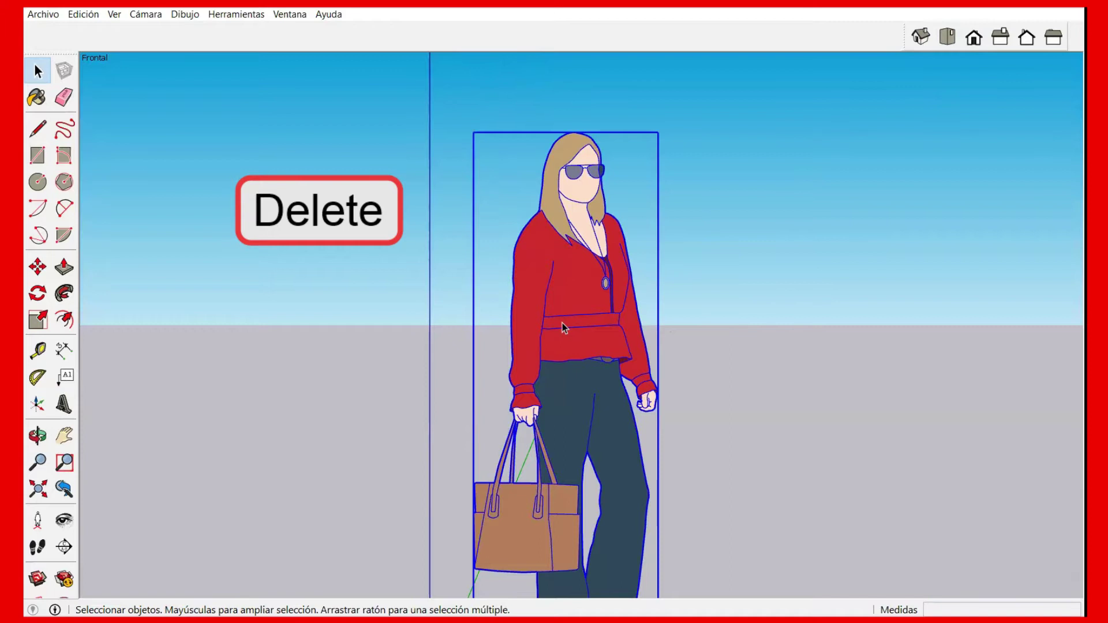
Delete the selected woman figure and zoom out to leave only the axes
key("Delete")
scroll(557, 325, "down", 1)
scroll(533, 340, "down", 2)
scroll(392, 439, "down", 1)
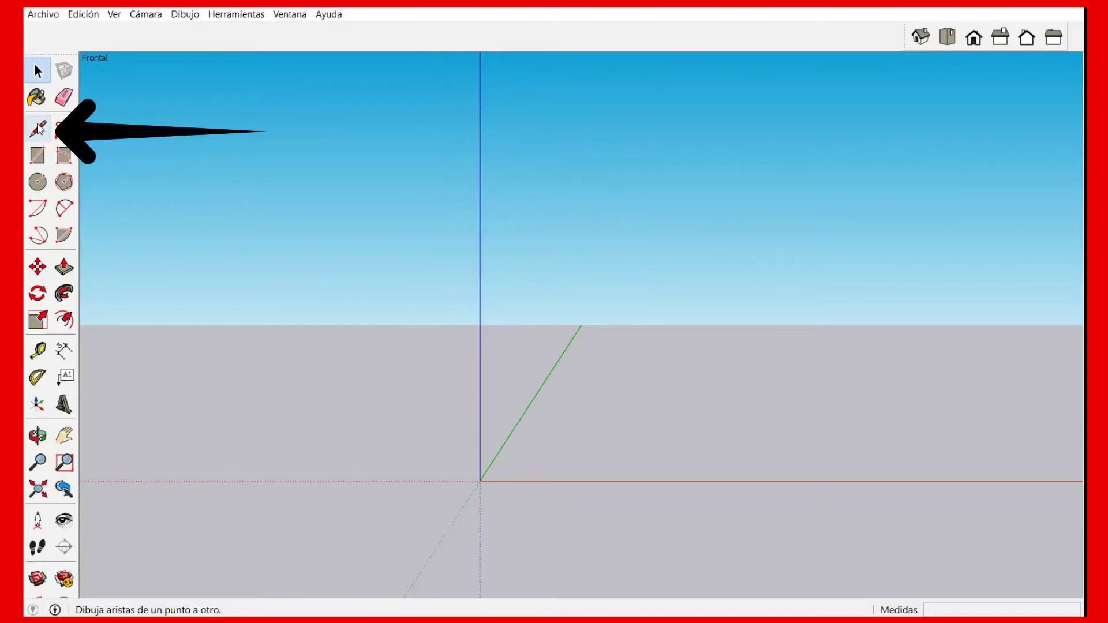
Draw a horizontal line along the red axis in the sky, entering 5m as its length
left_click(38, 128)
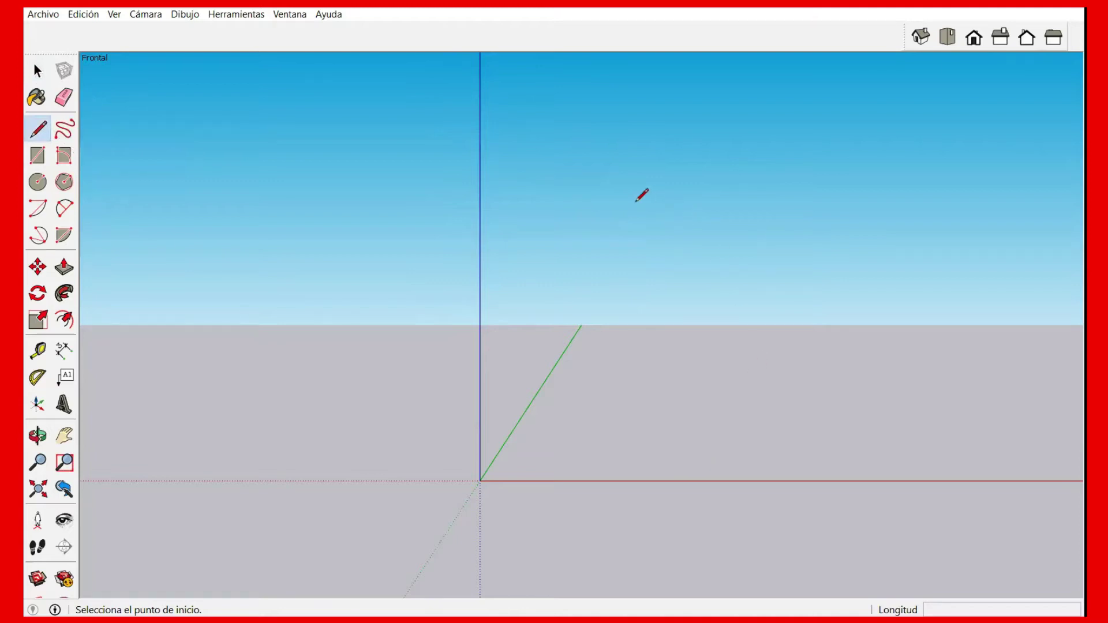
left_click(635, 202)
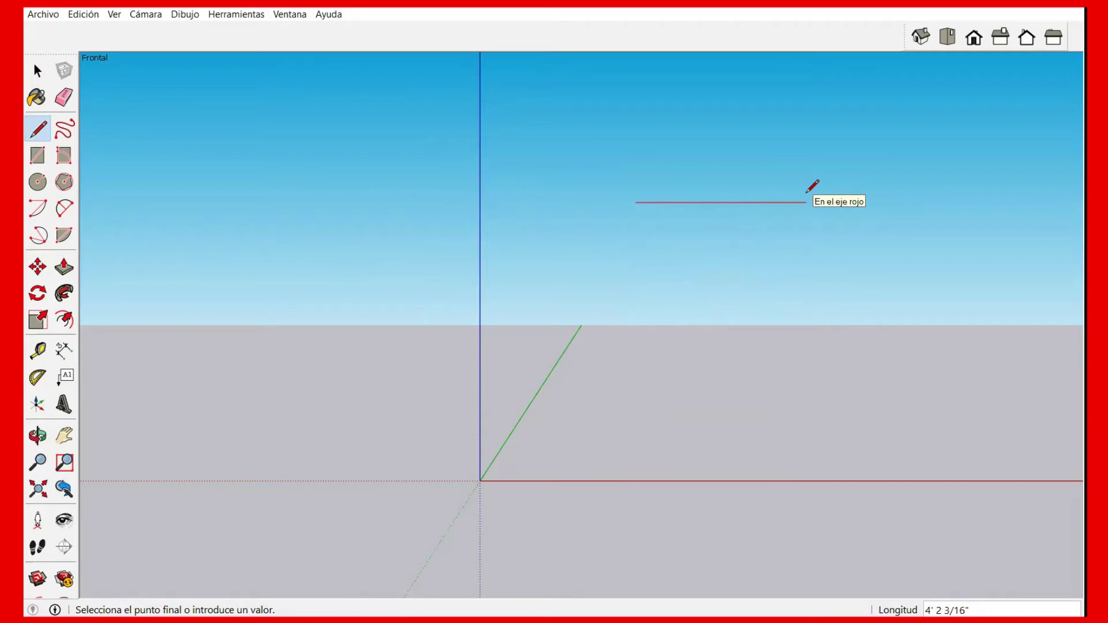
left_click(806, 192)
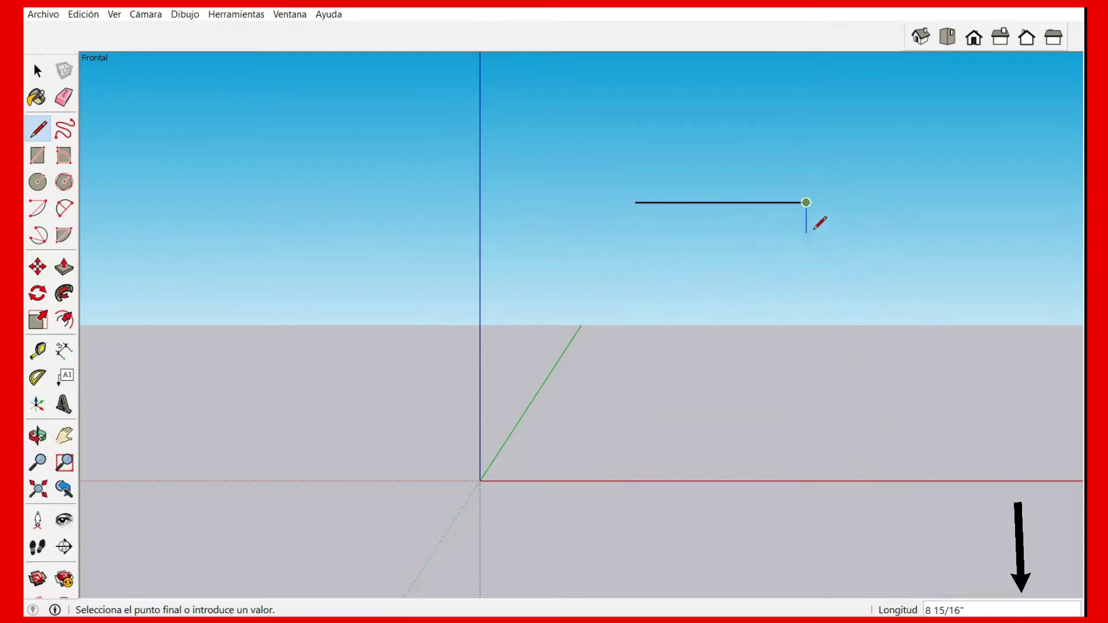
scroll(825, 213, "up", 1)
type("5m")
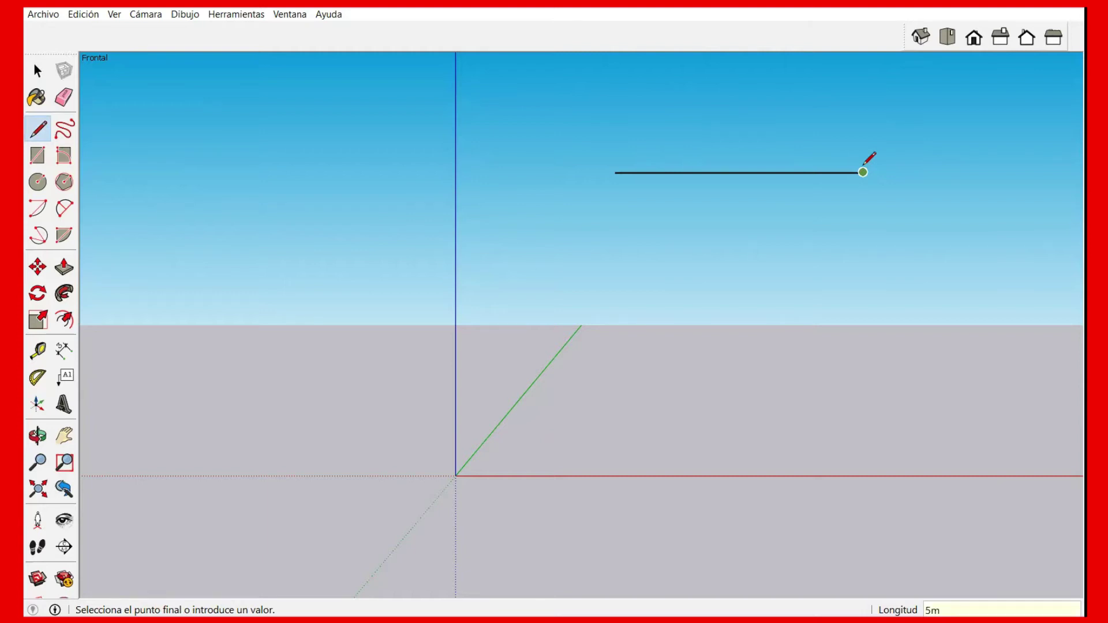
Apply the 5m length, add a 12' vertical line down to the horizon, and end the chain
key("Return")
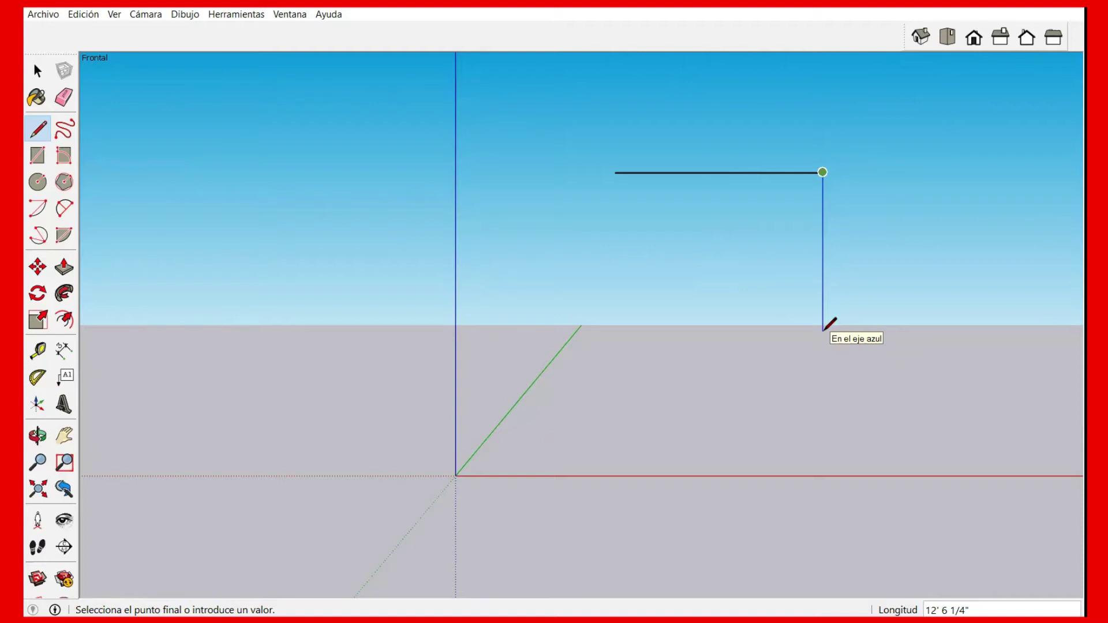
type("12")
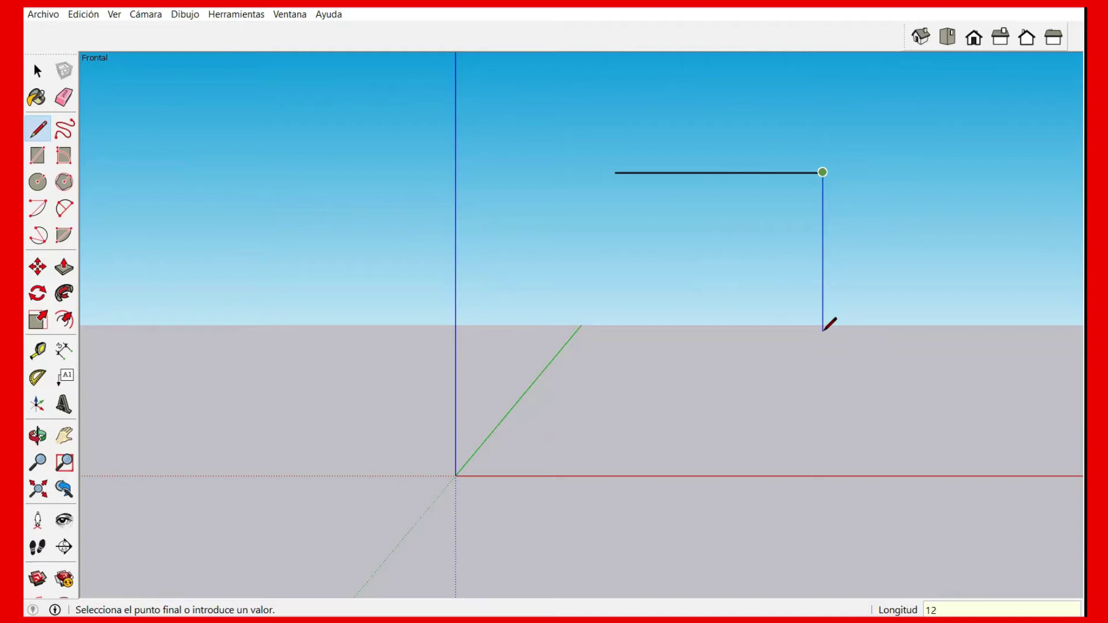
key("Return")
key("Escape")
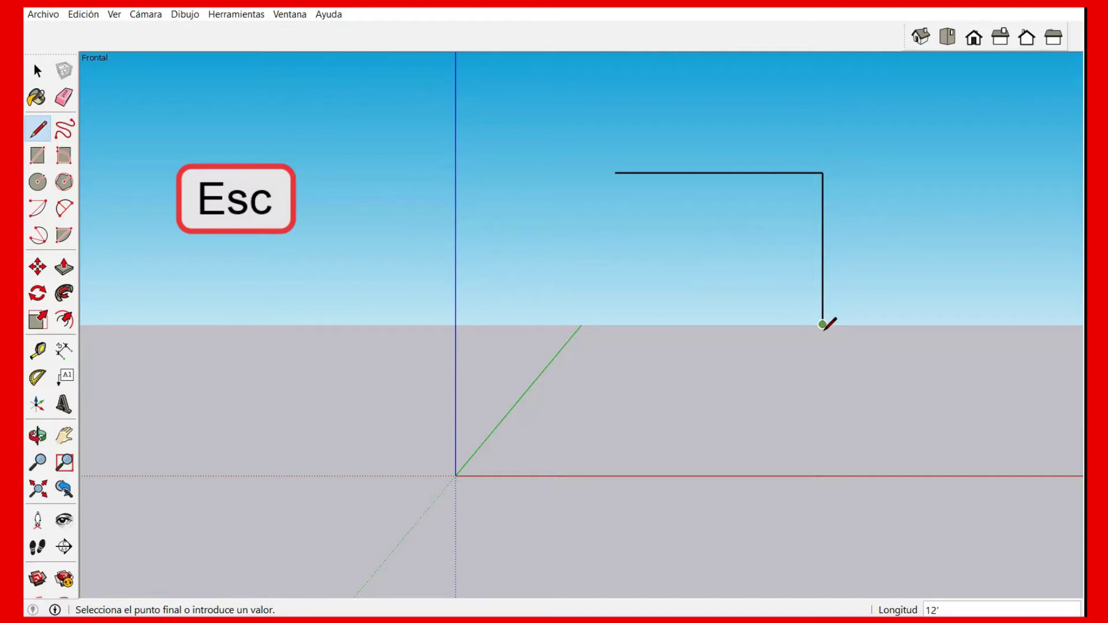
key("Escape")
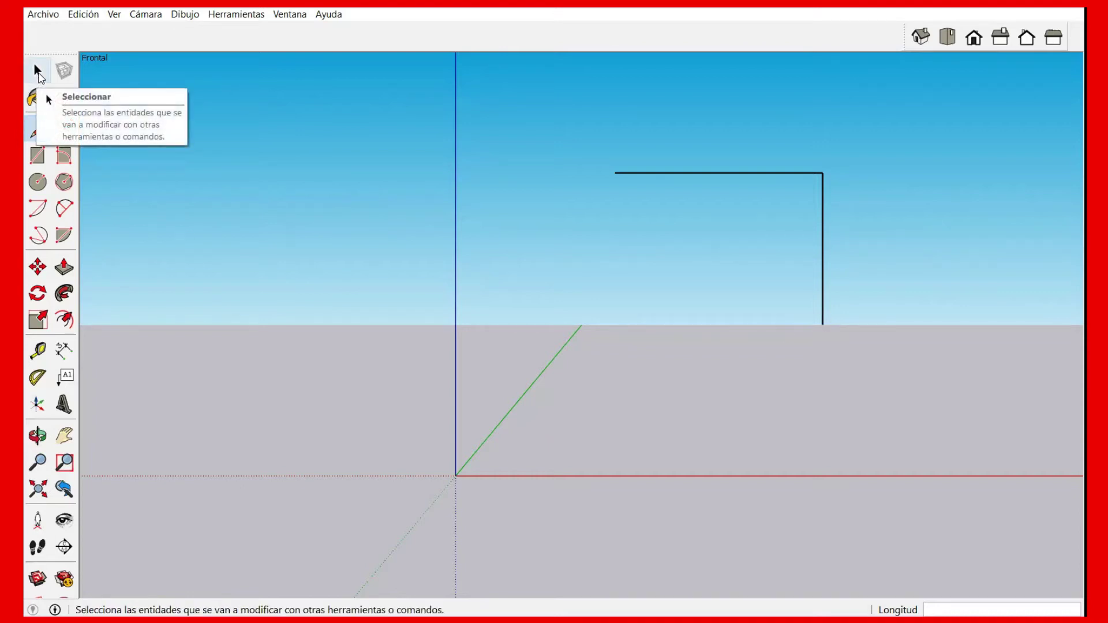
From the horizontal line's left end, draw a zigzag outline with an inner notch, closing it into one face
left_click(38, 71)
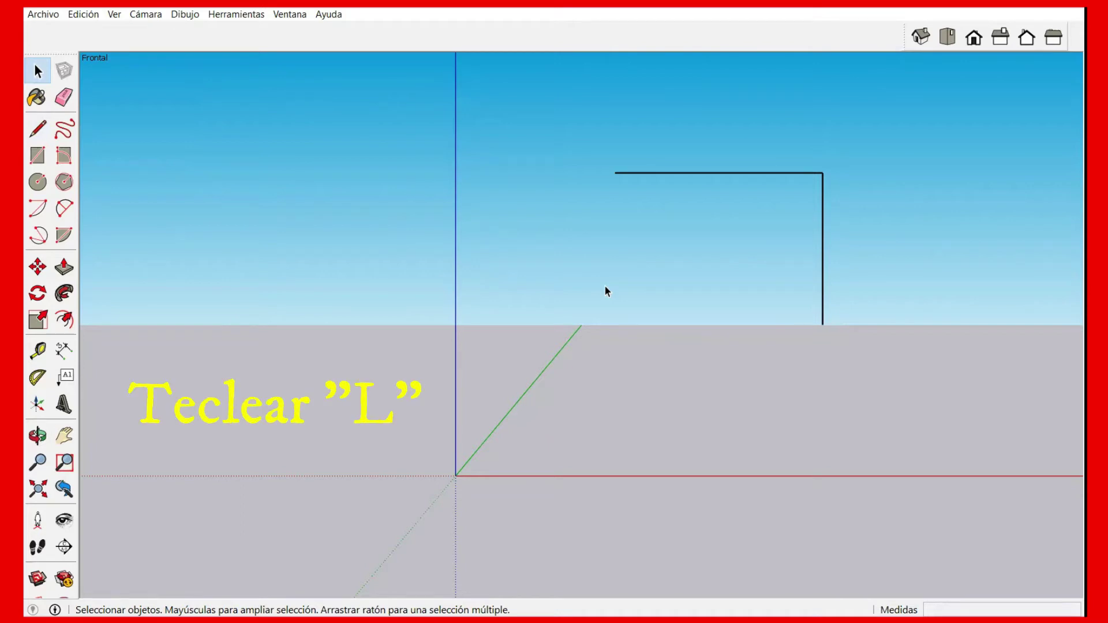
key("l")
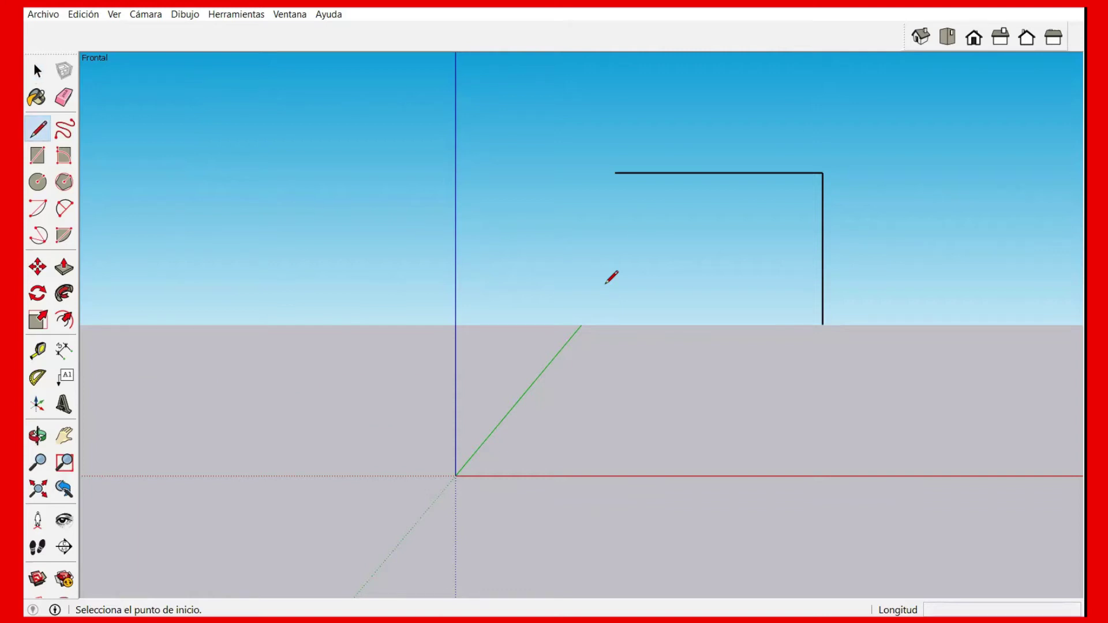
left_click(615, 171)
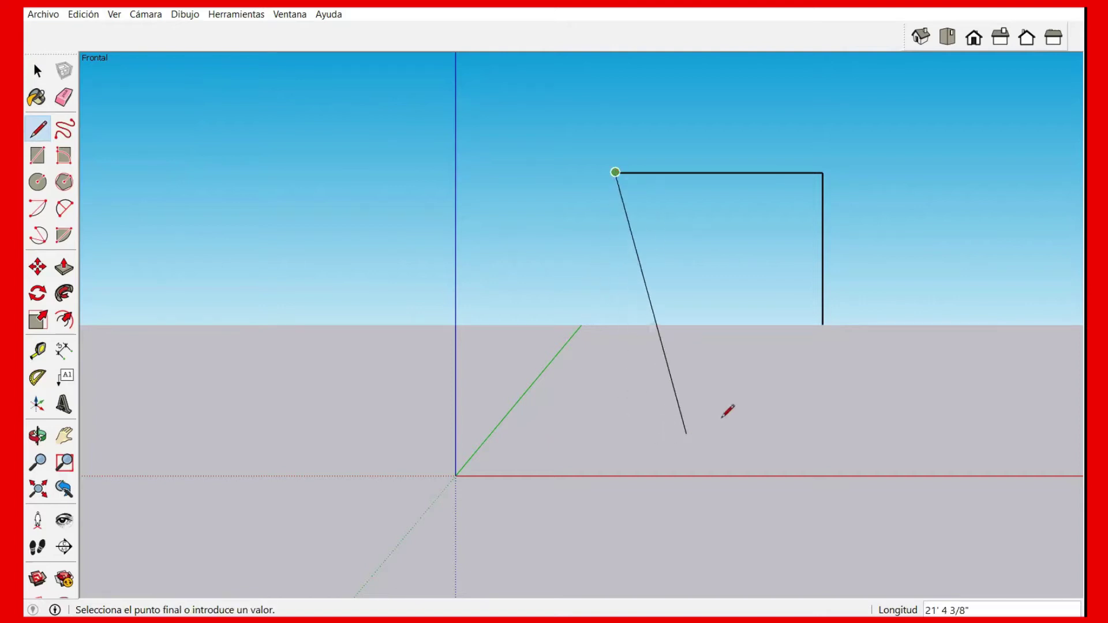
left_click(481, 351)
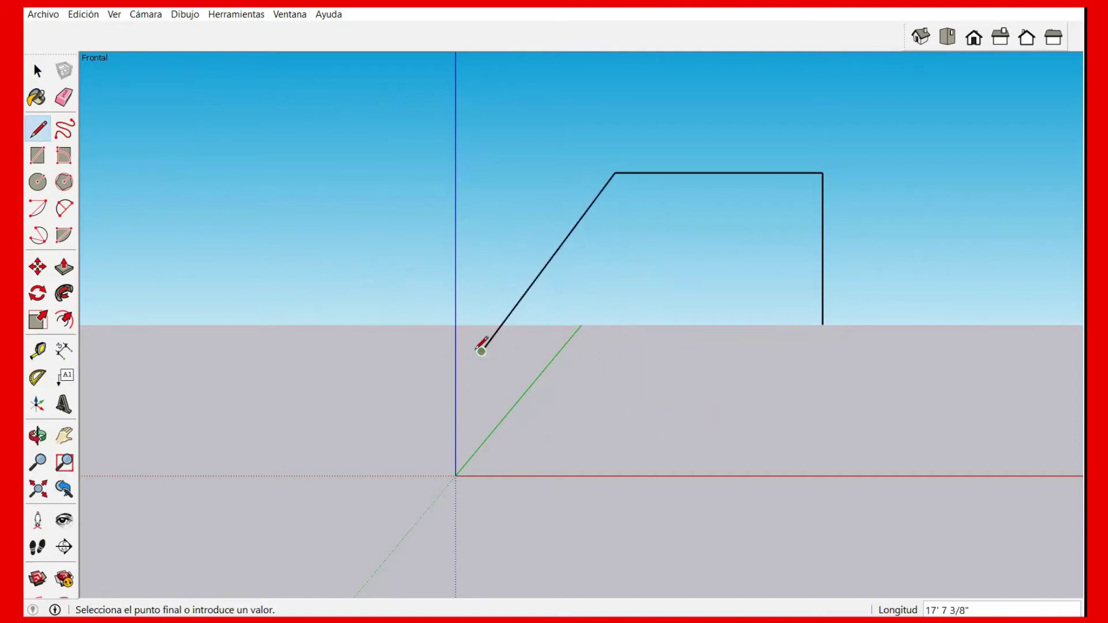
left_click(703, 419)
left_click(1023, 392)
left_click(1044, 312)
left_click(824, 351)
left_click(662, 227)
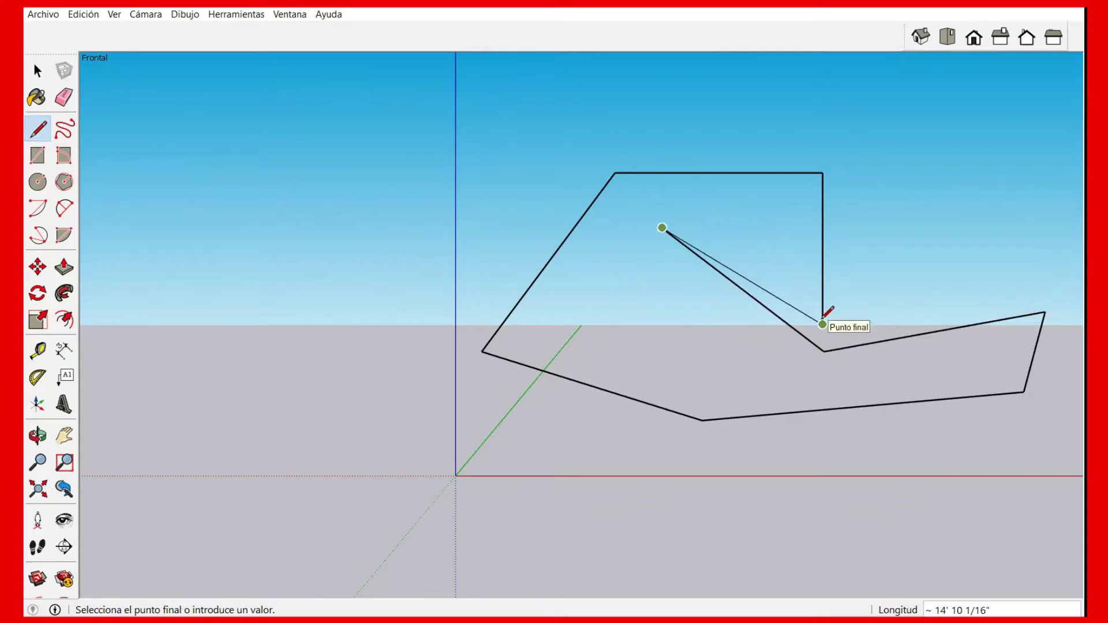
left_click(823, 324)
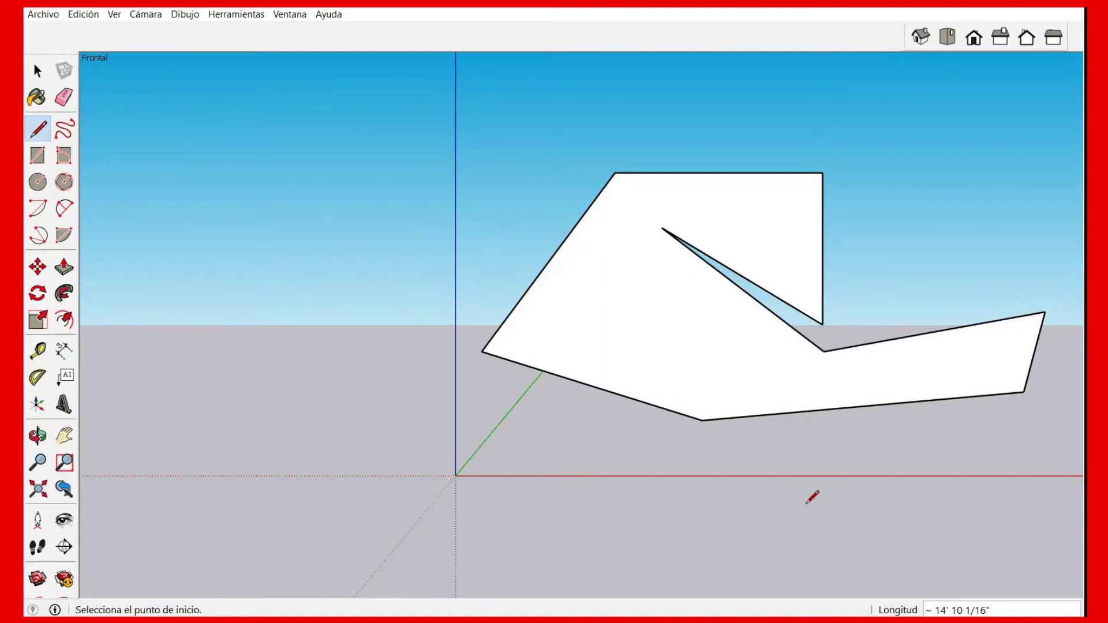
left_click(662, 228)
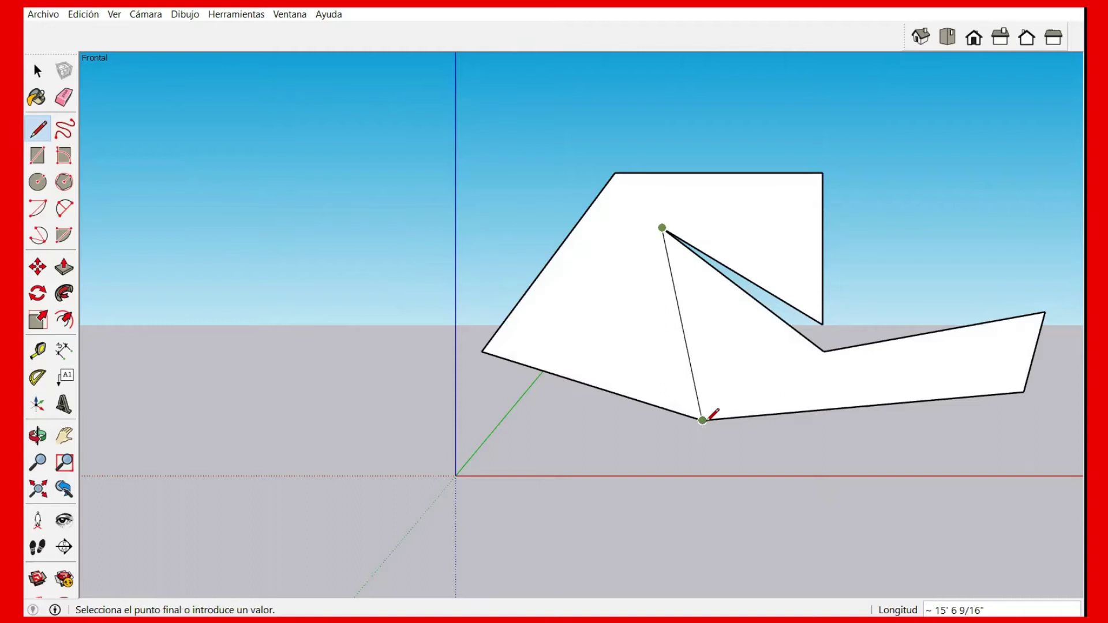
left_click(598, 384)
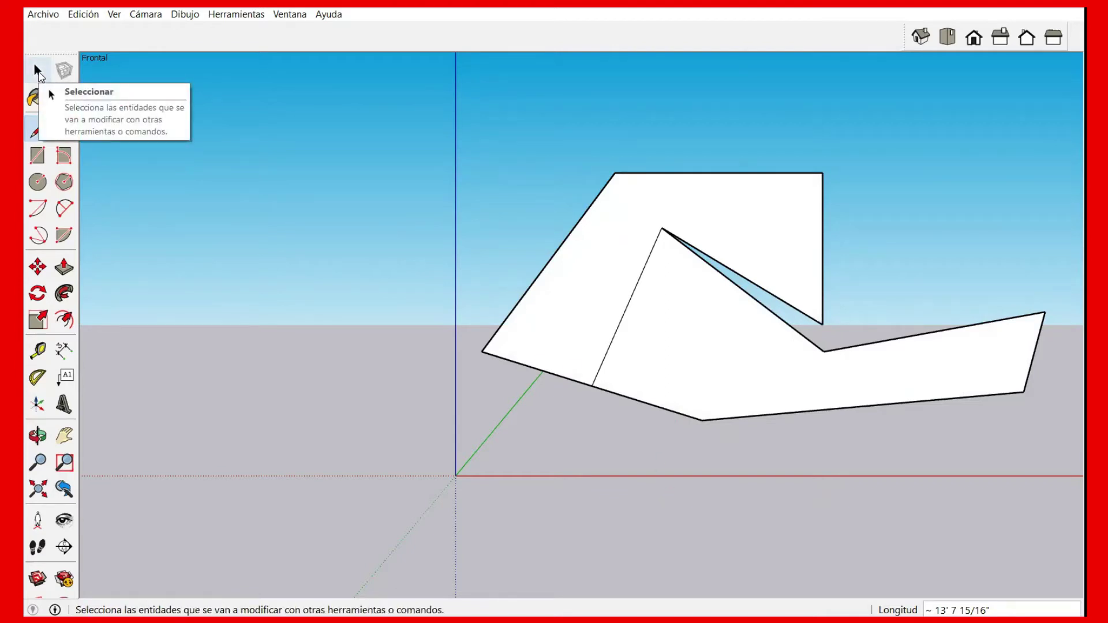
left_click(36, 69)
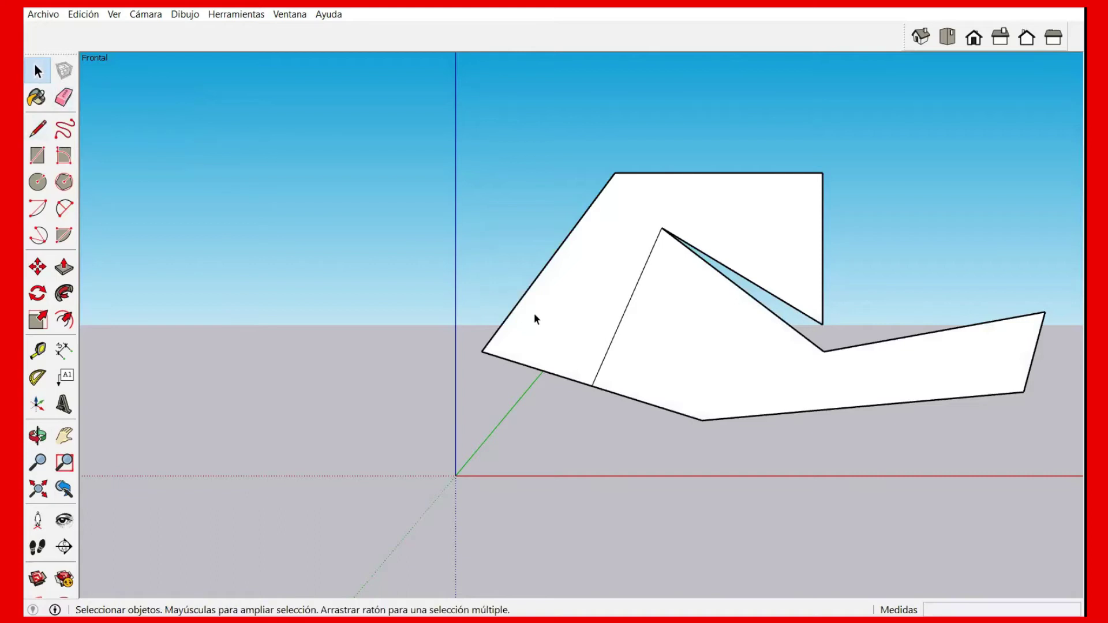
left_click(580, 313)
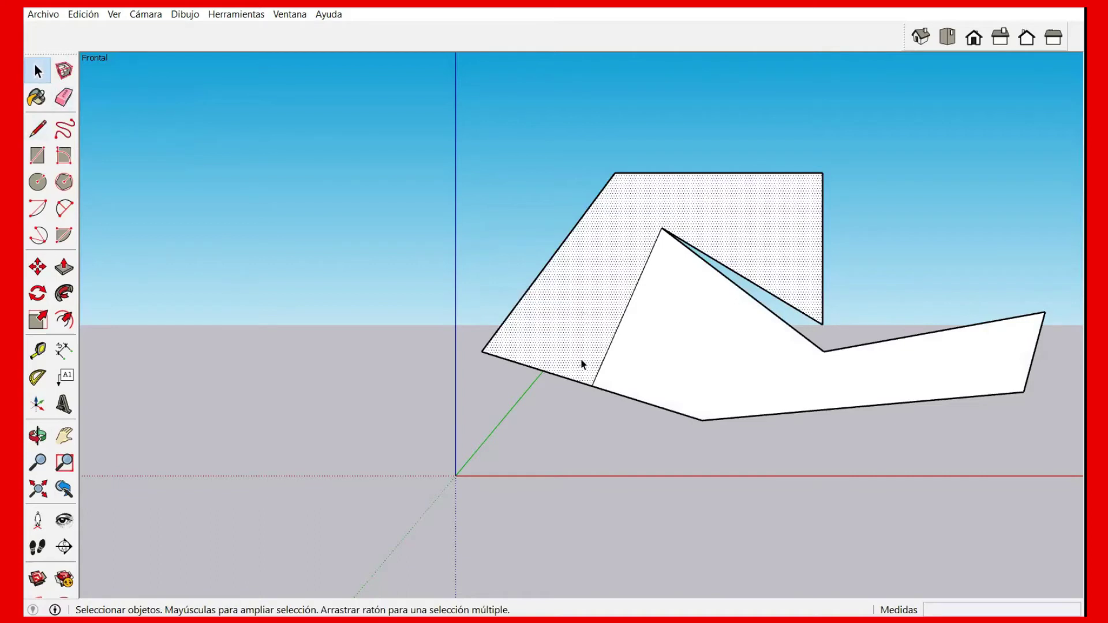
left_click(681, 365)
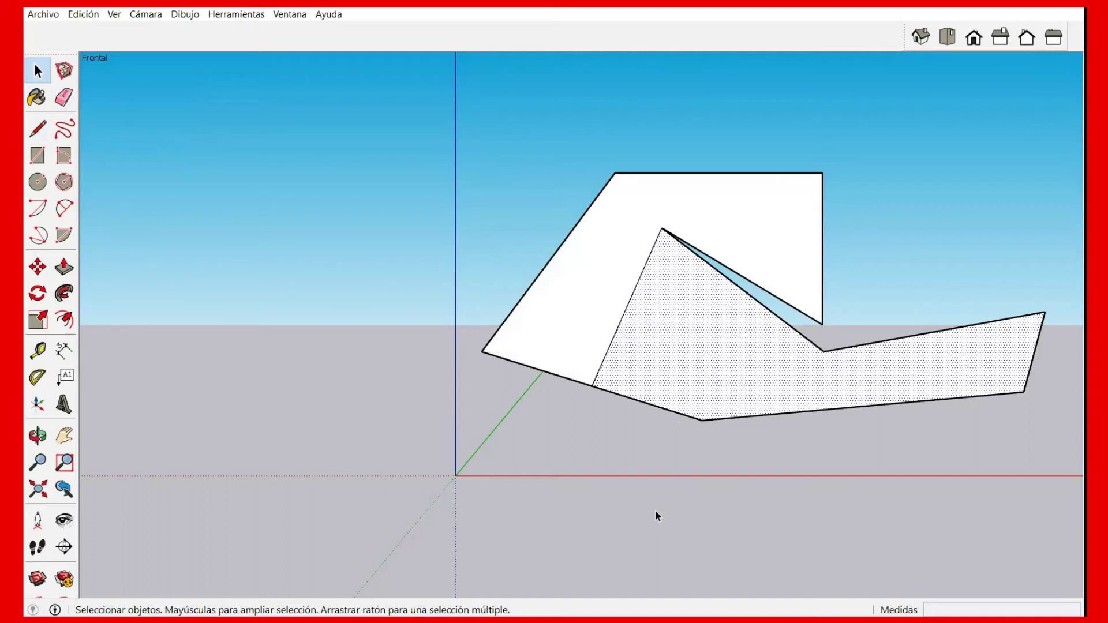
left_click(331, 321)
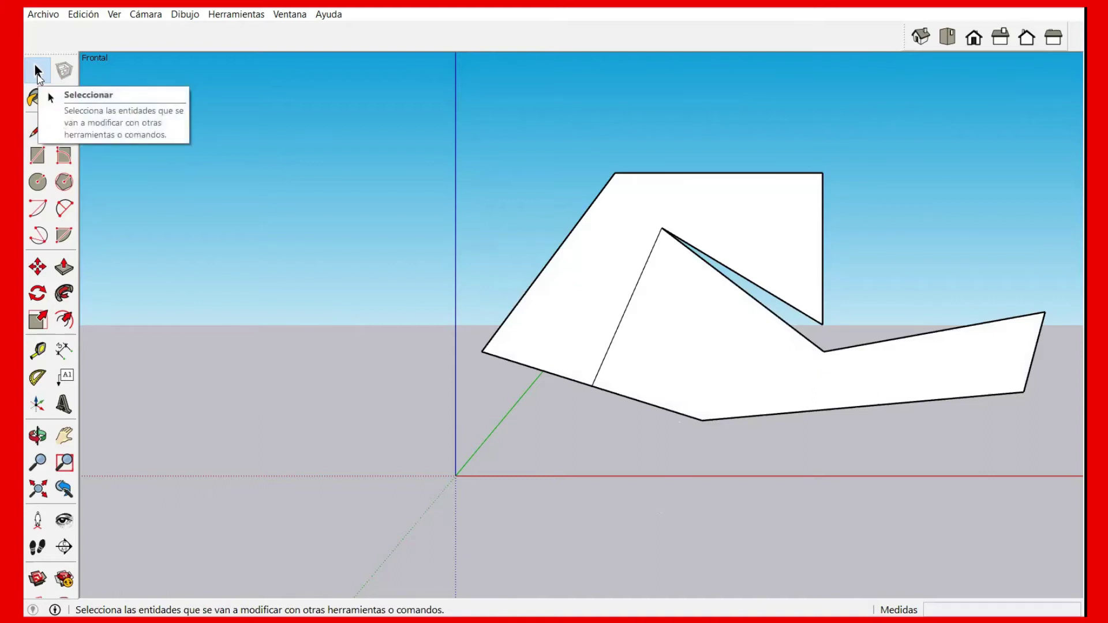
left_click(637, 264)
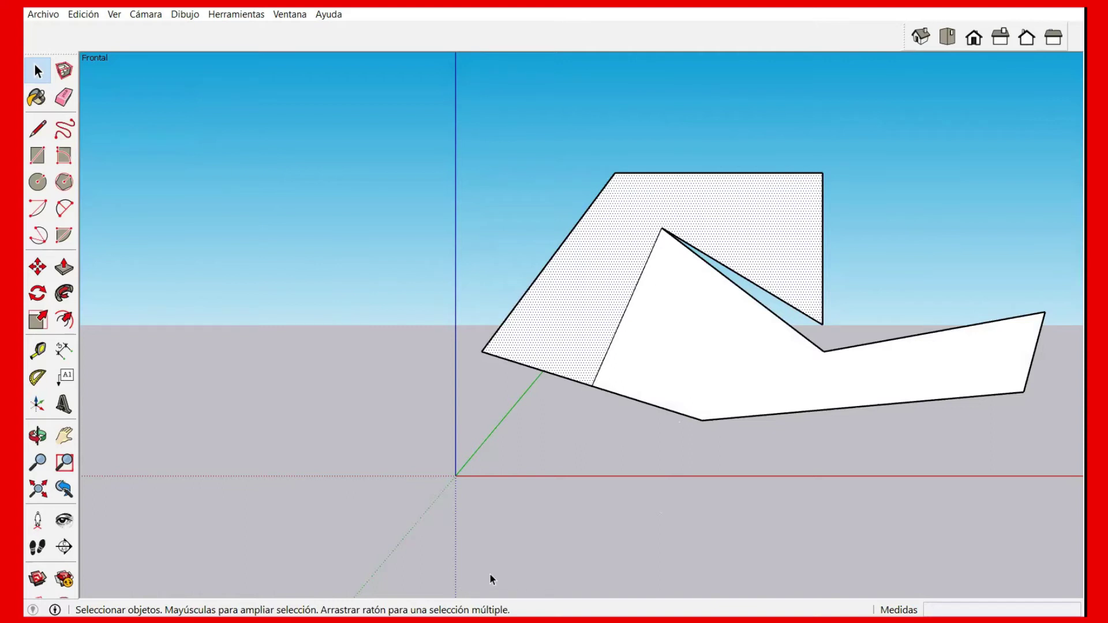
left_click(686, 363)
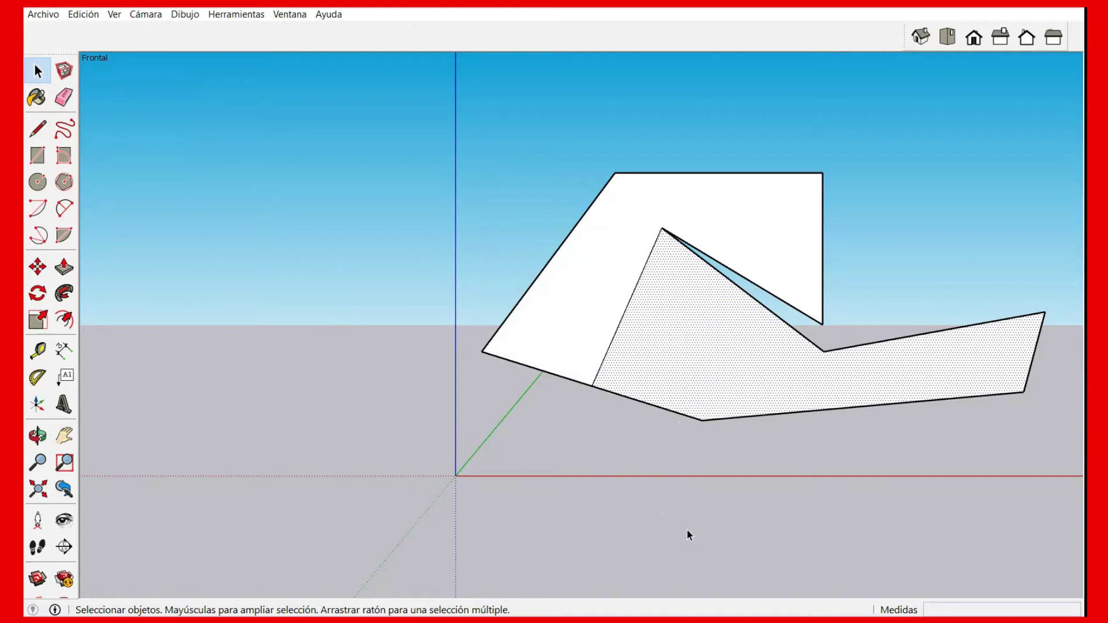
Erase the top, dividing and lower-left edges with the Eraser so both faces disappear
left_click(63, 97)
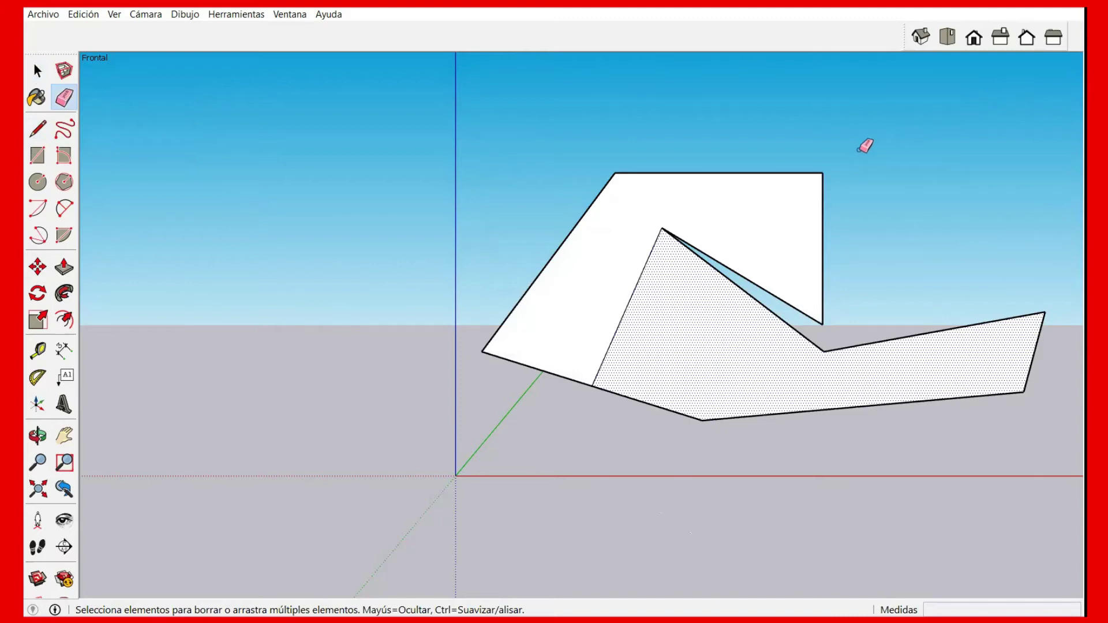
left_click_drag(824, 172, 625, 319)
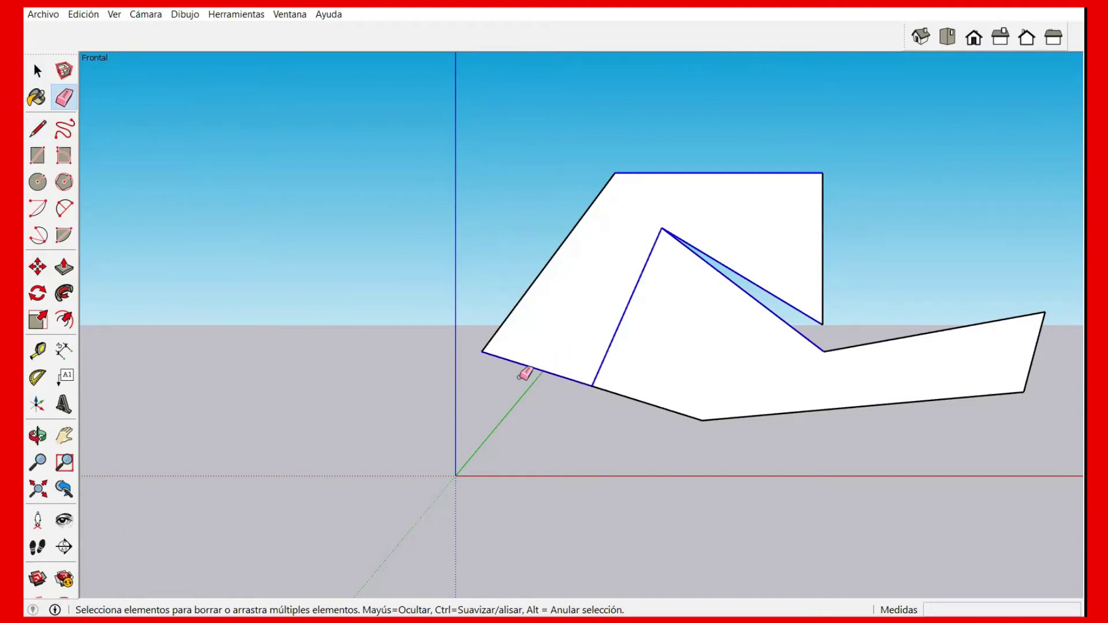
left_click_drag(625, 320, 306, 418)
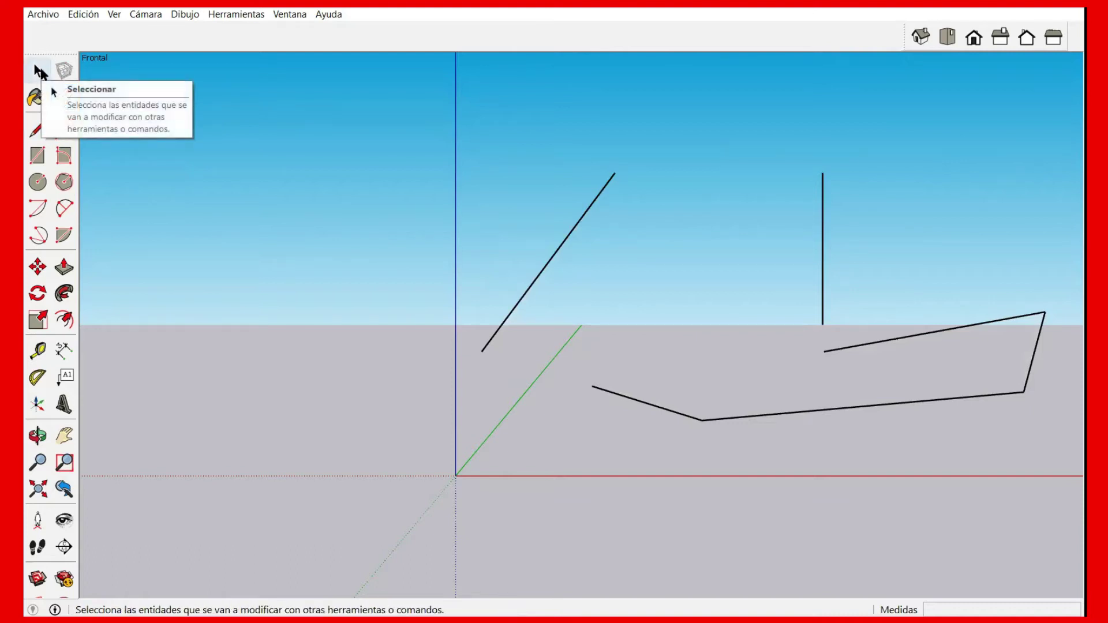
Pan the view left and box-select the leftover edges
left_click(39, 71)
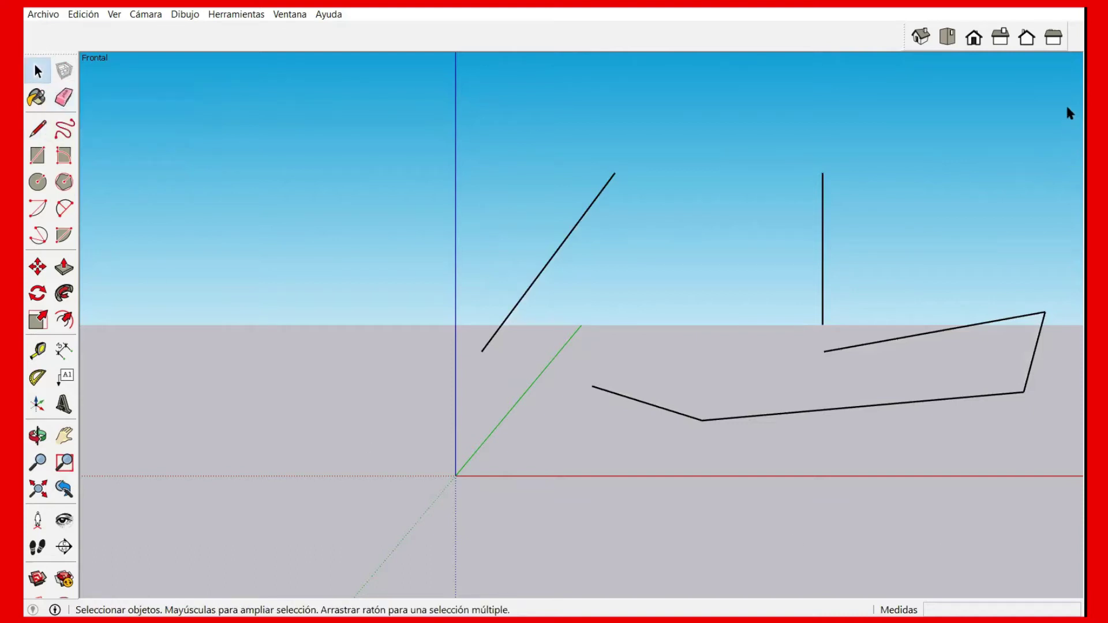
middle_click_drag(1065, 105, 1022, 105, "shift")
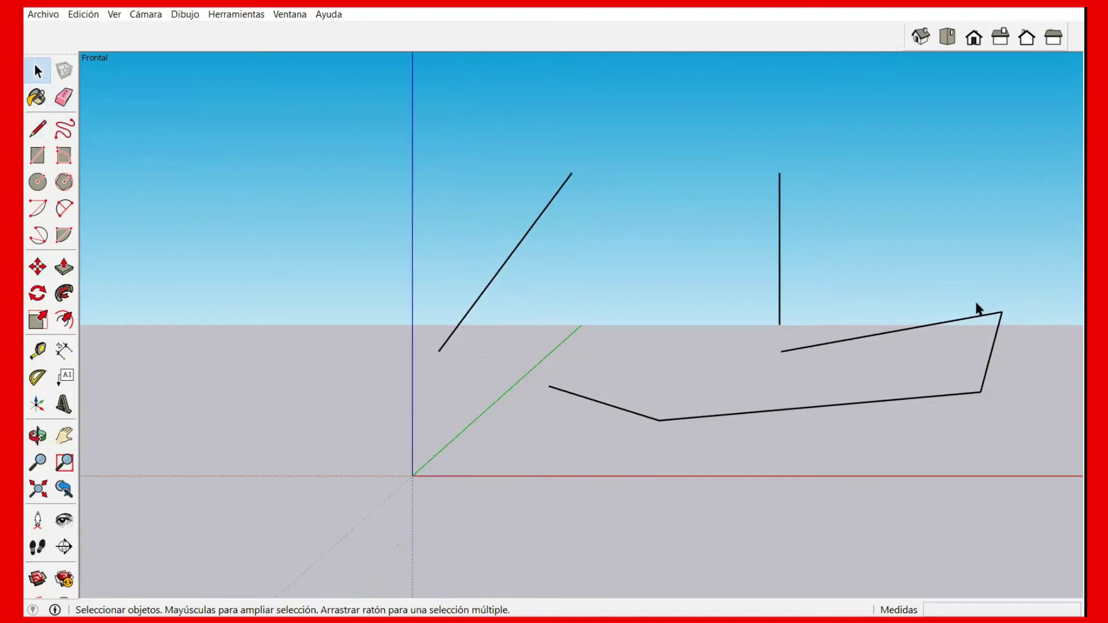
left_click_drag(1052, 124, 923, 334)
mouse_move(442, 438)
left_mouse_down()
mouse_move(414, 462)
mouse_move(437, 472)
left_mouse_up()
left_click_drag(638, 464, 1009, 430)
left_click_drag(760, 429, 502, 435)
left_click_drag(457, 437, 458, 437)
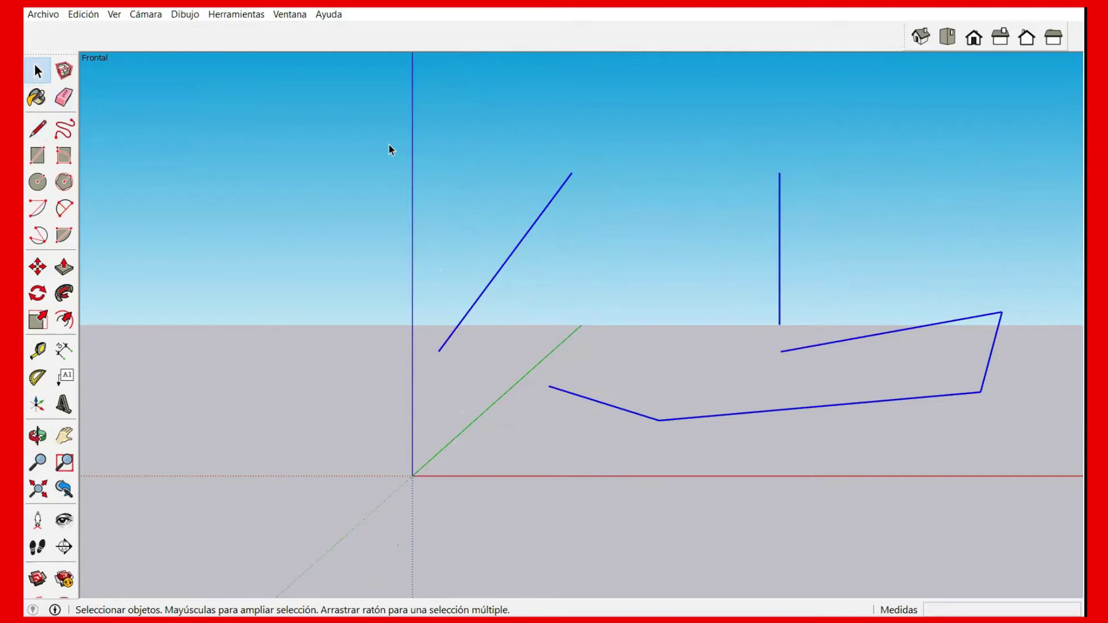
Box-select the diagonal, vertical and short lower edges and delete them
mouse_move(397, 245)
left_mouse_down()
mouse_move(617, 523)
mouse_move(817, 488)
left_mouse_up()
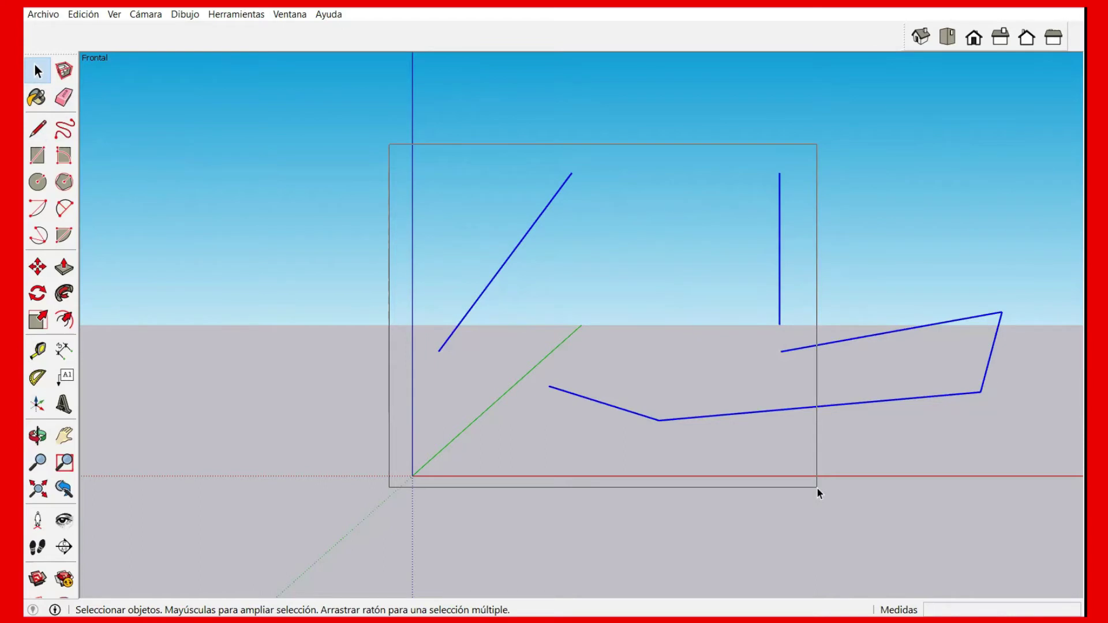
mouse_move(817, 488)
left_mouse_down()
mouse_move(347, 429)
mouse_move(221, 427)
left_mouse_up()
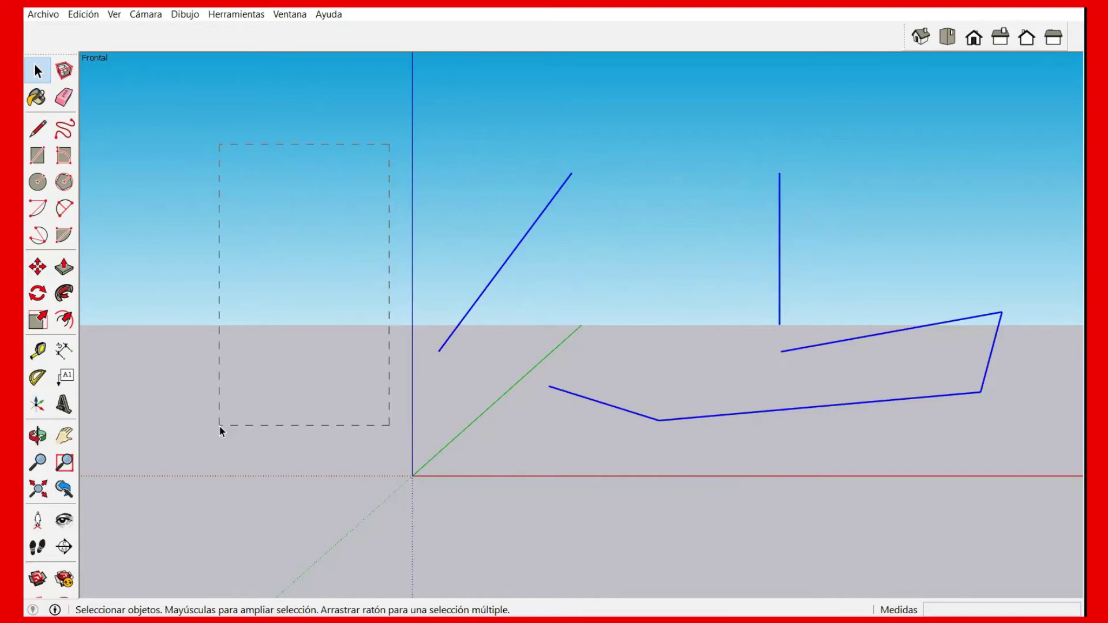
mouse_move(219, 424)
left_mouse_down()
mouse_move(449, 451)
mouse_move(906, 455)
left_mouse_up()
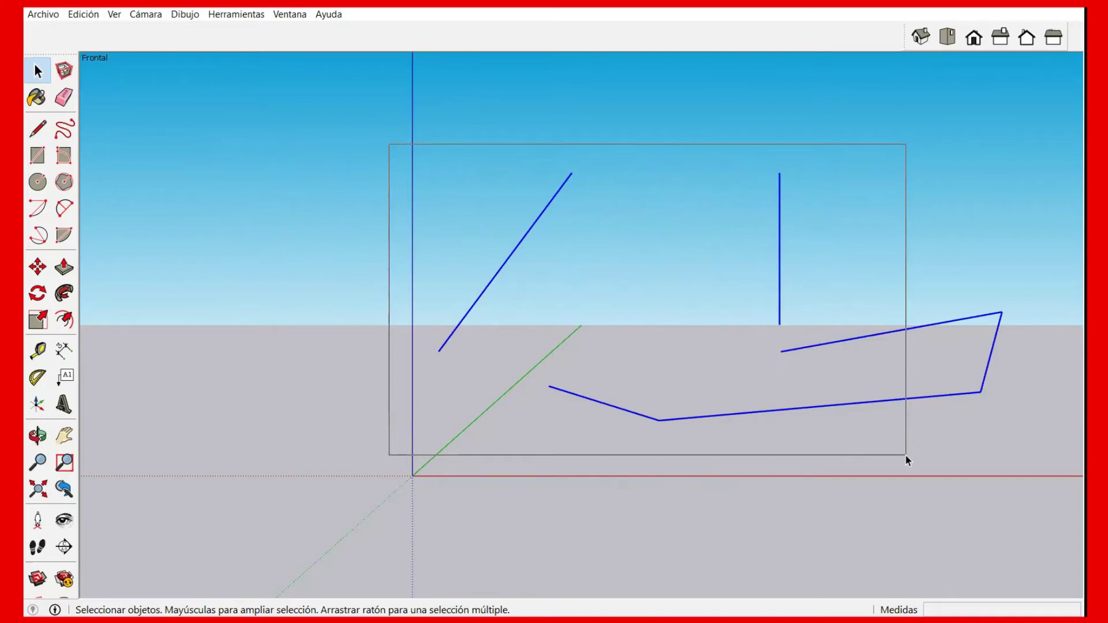
left_click_drag(906, 460, 906, 456)
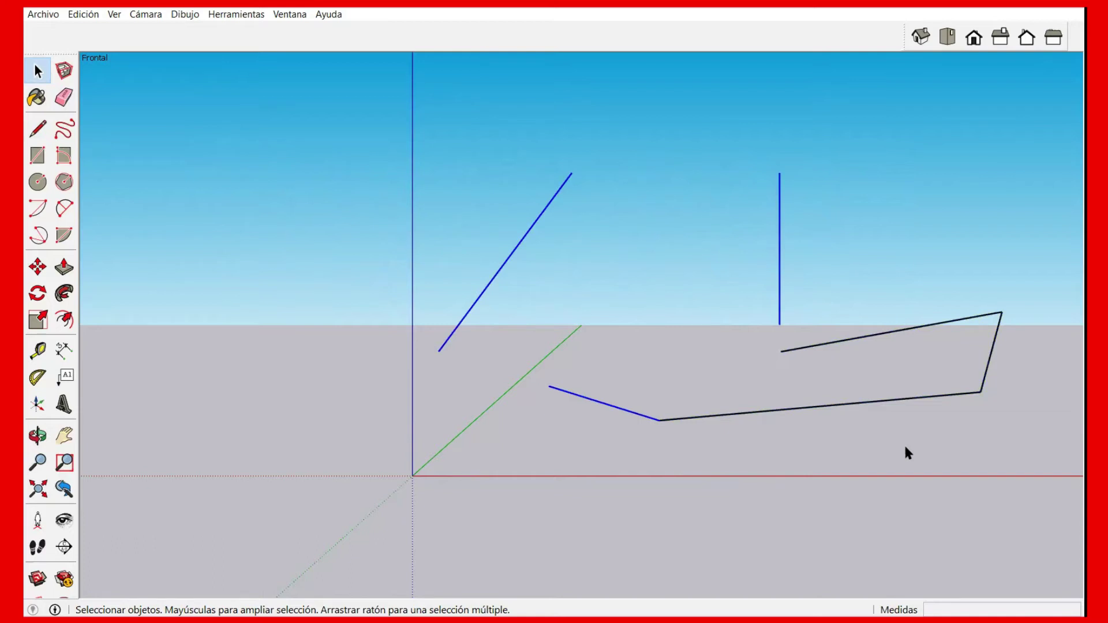
key("Delete")
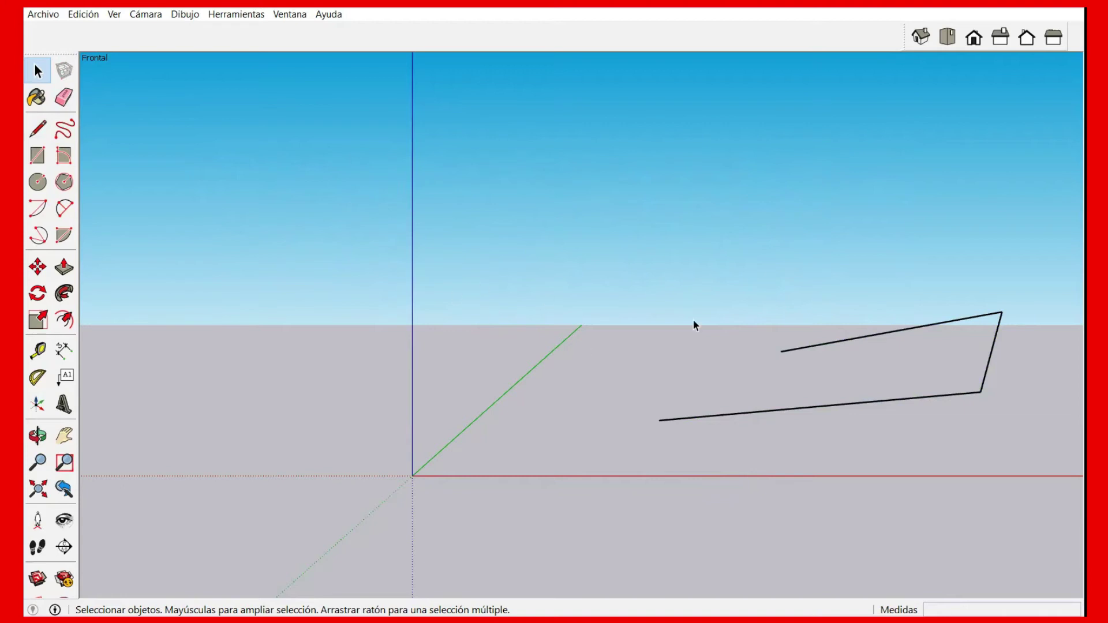
Crossing-select the remaining open polyline and delete it
left_click_drag(965, 424, 823, 455)
left_click_drag(819, 454, 819, 454)
key("Delete")
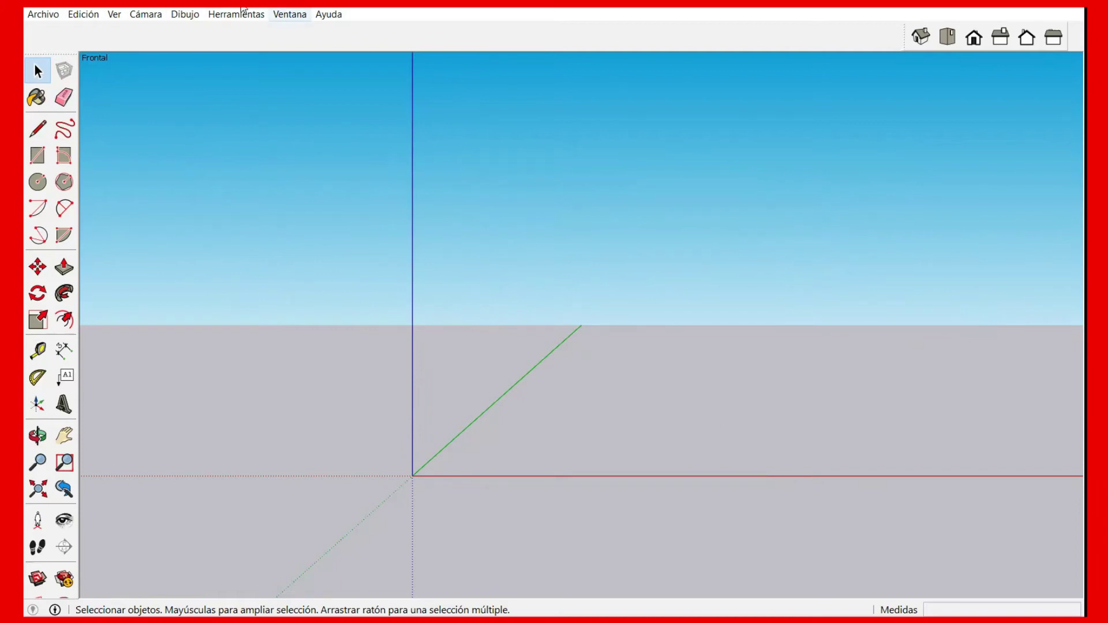
In Model Info > Units, set Decimal format, inches length and 0.000" precision, then close it
left_click(289, 13)
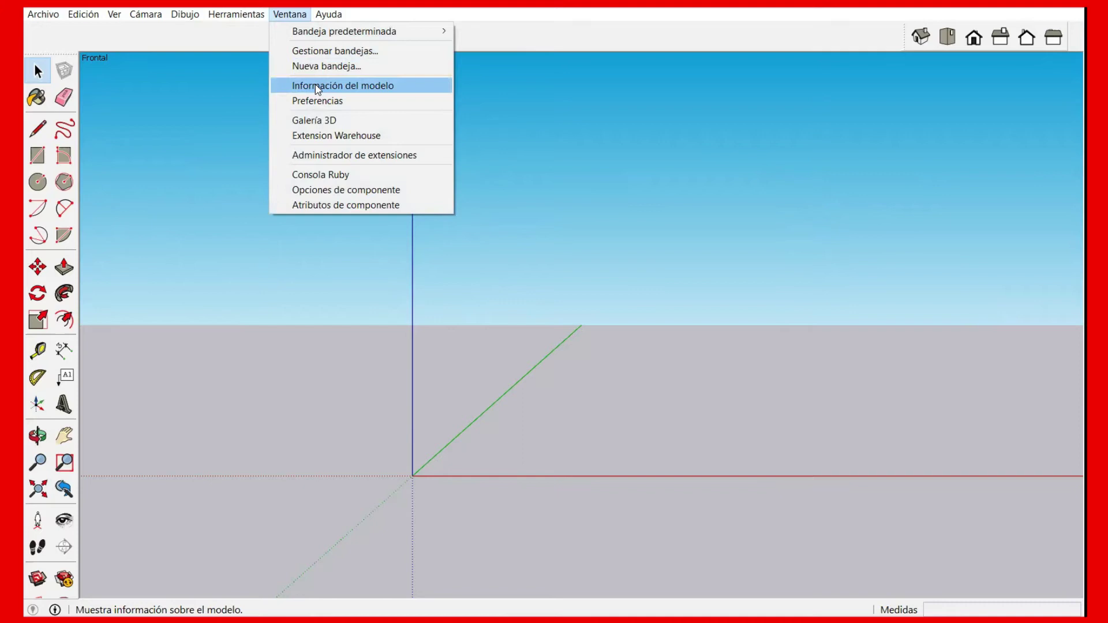
left_click(315, 84)
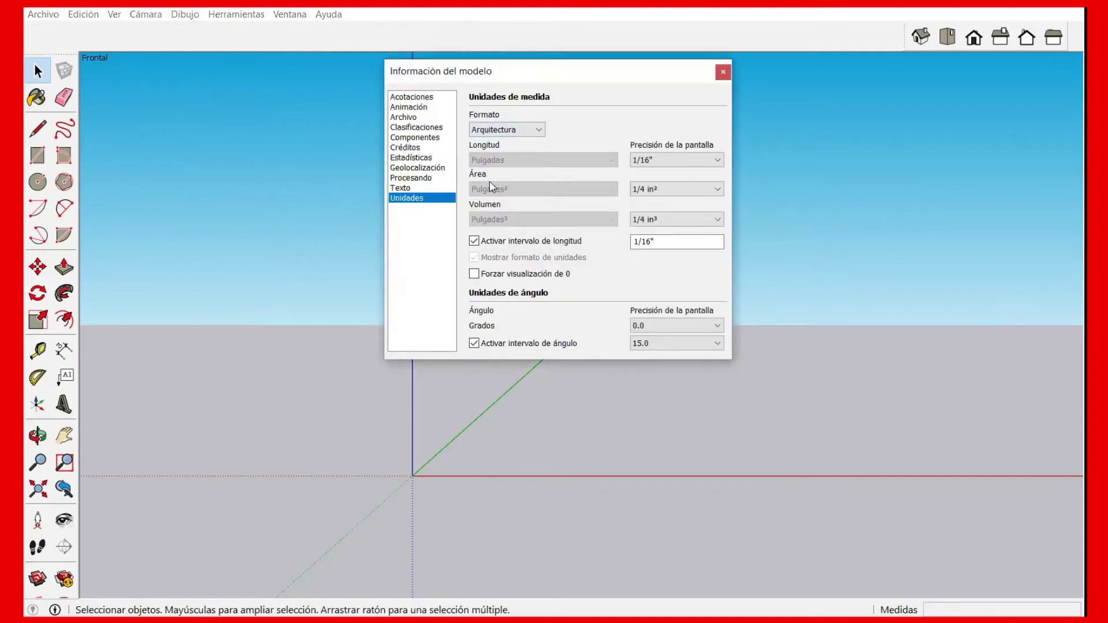
left_click(543, 132)
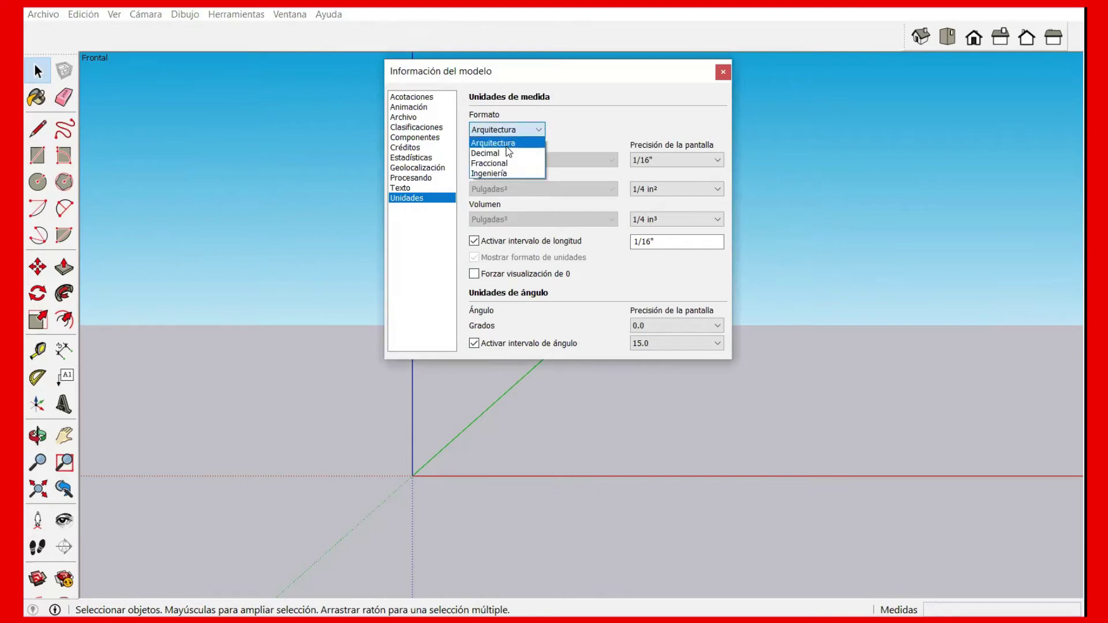
left_click(504, 155)
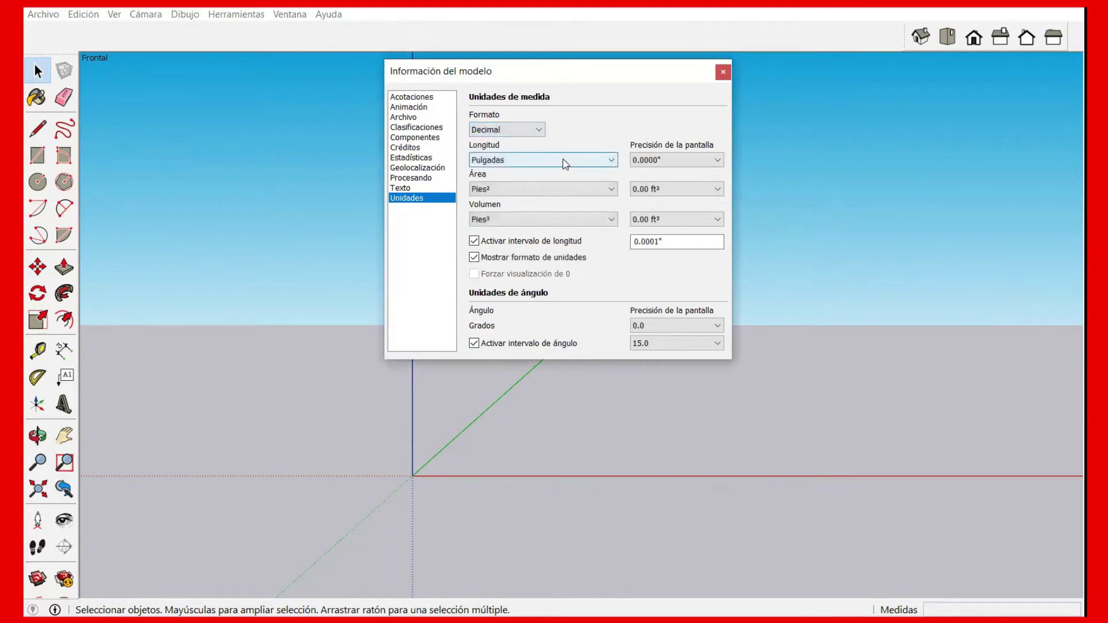
left_click(608, 161)
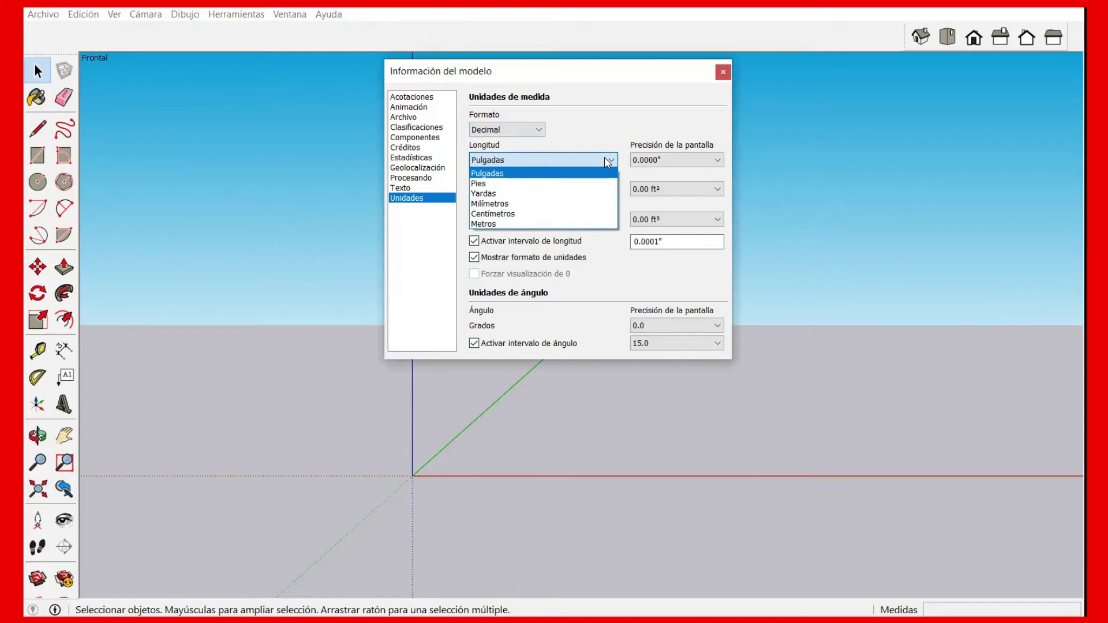
left_click(608, 161)
left_click(721, 160)
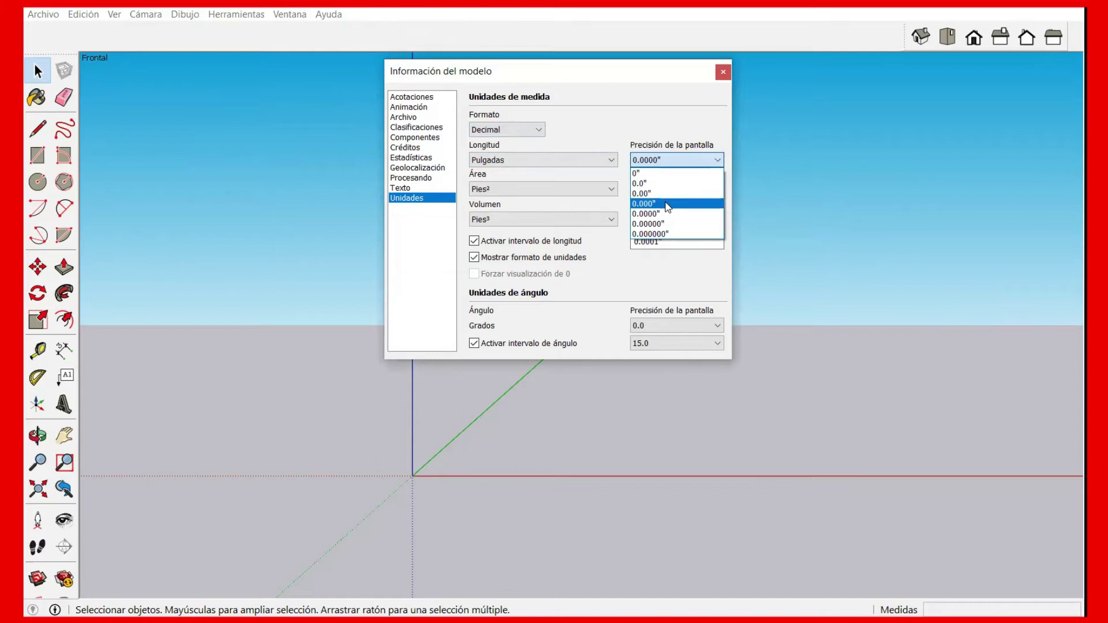
left_click(667, 204)
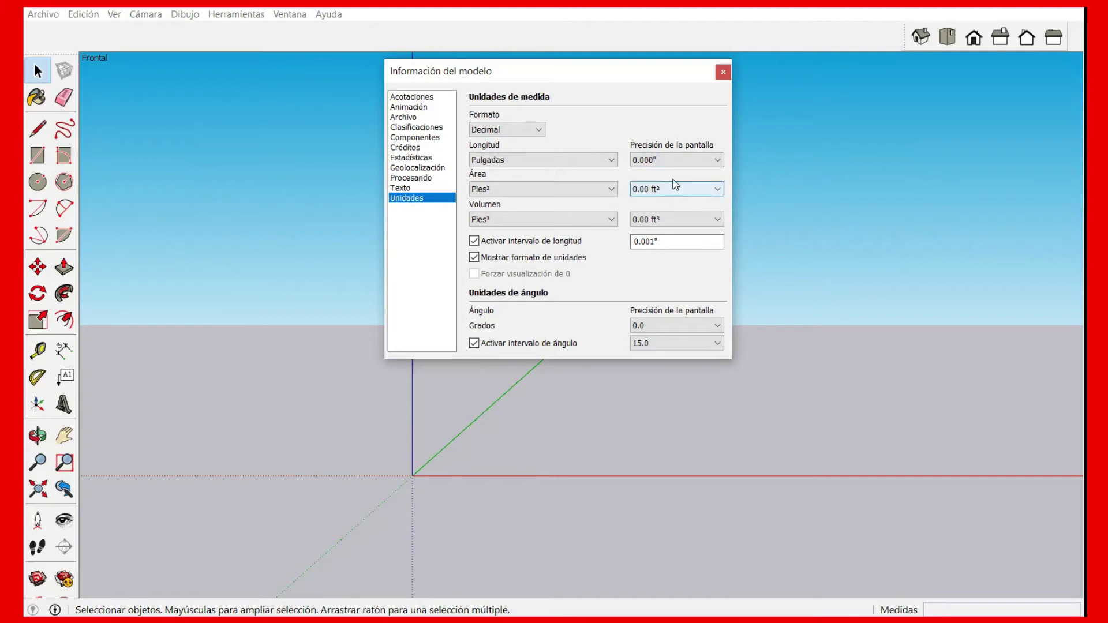
left_click(725, 73)
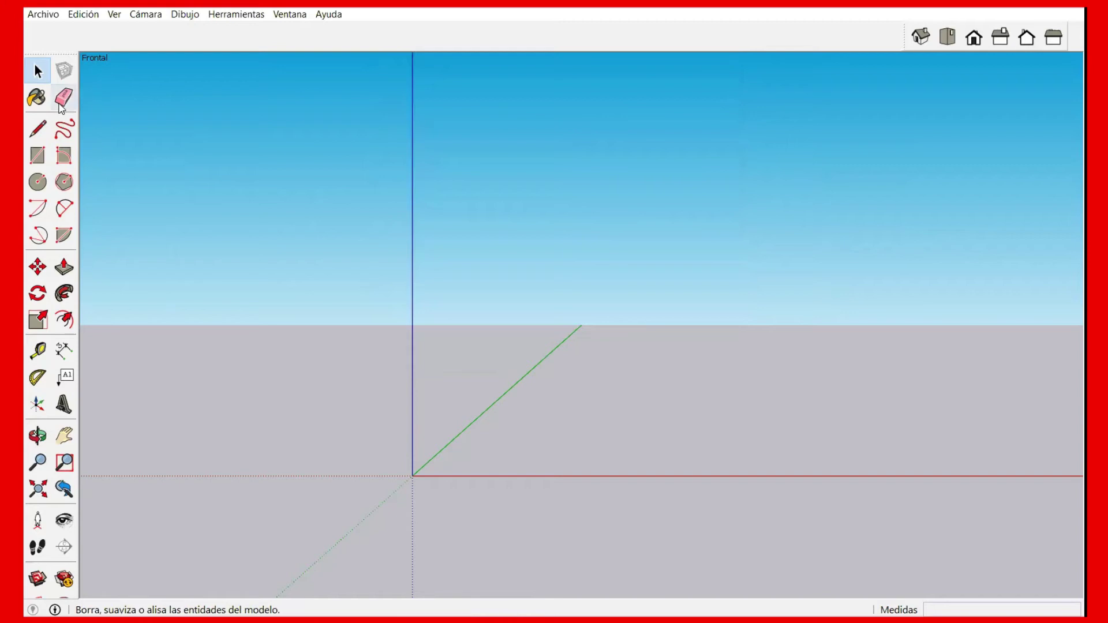
Orbit the view, then draw a horizontal top edge 100 inches long
left_click(40, 132)
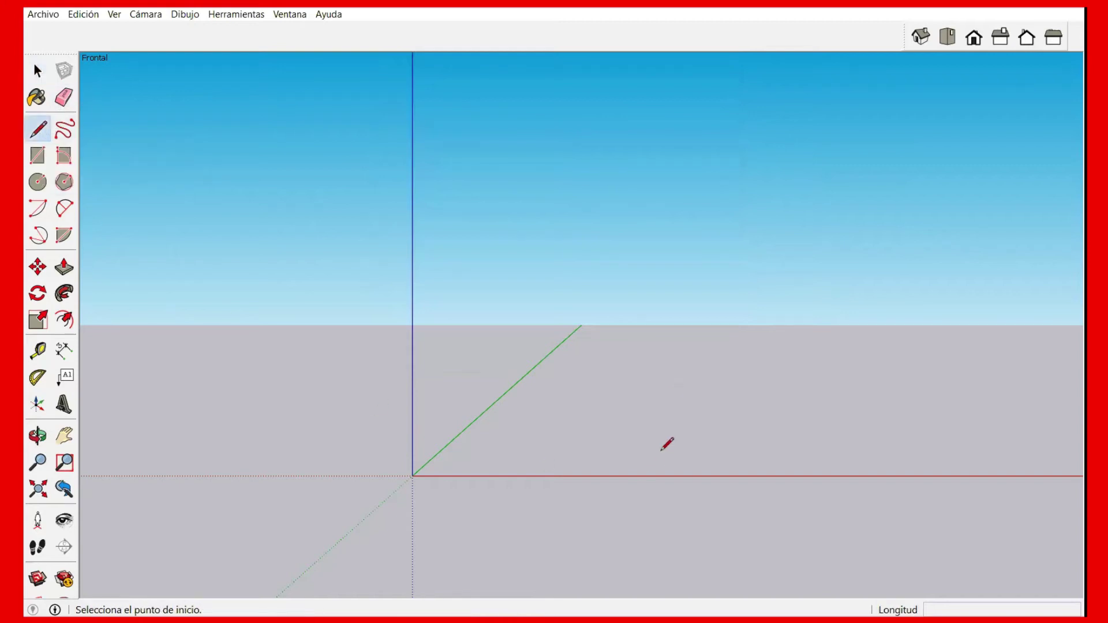
left_click(490, 287)
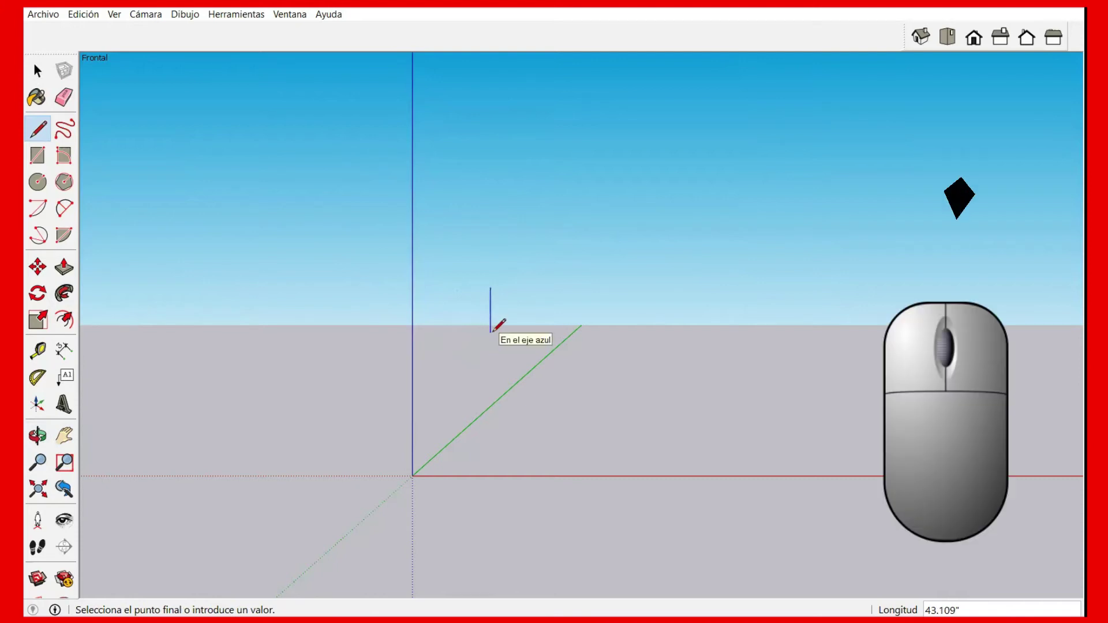
middle_click(490, 332)
mouse_move(489, 330)
middle_mouse_down()
mouse_move(477, 359)
mouse_move(448, 371)
mouse_move(267, 401)
mouse_move(322, 430)
mouse_move(517, 425)
mouse_move(623, 354)
mouse_move(730, 335)
mouse_move(700, 393)
mouse_move(483, 425)
mouse_move(462, 426)
mouse_move(450, 364)
middle_mouse_up()
key("l")
left_click(570, 267)
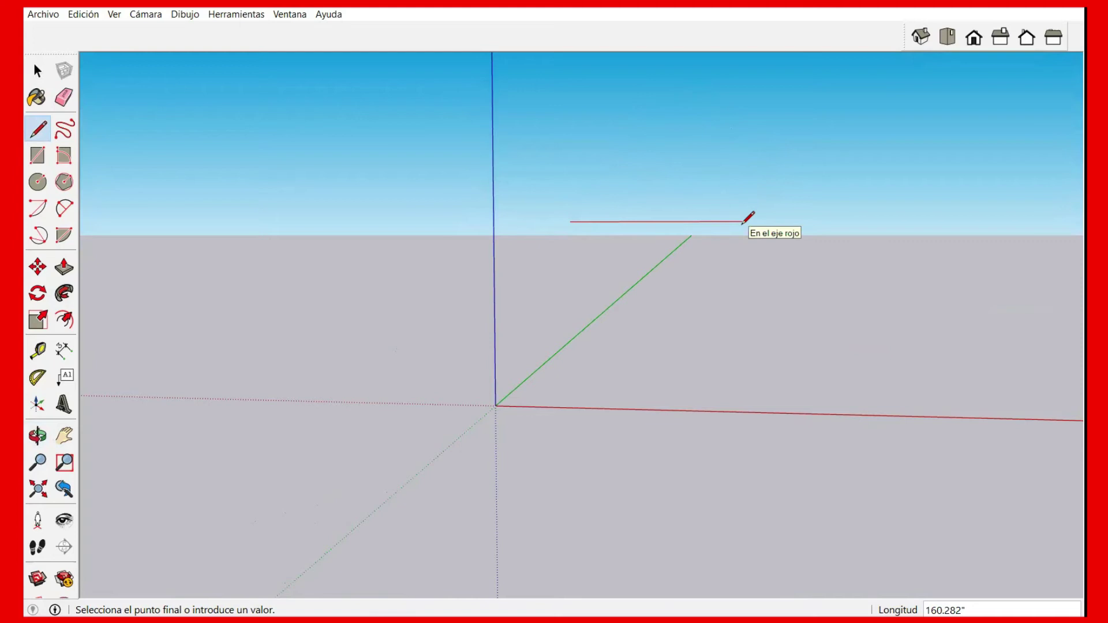
left_click(742, 221)
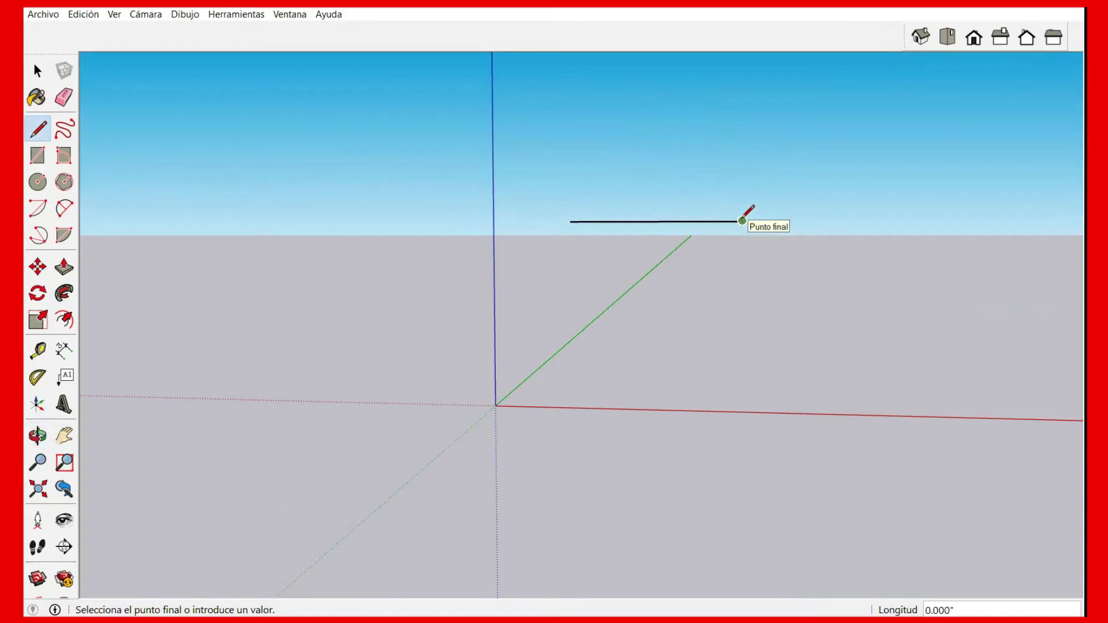
type("100")
key("Return")
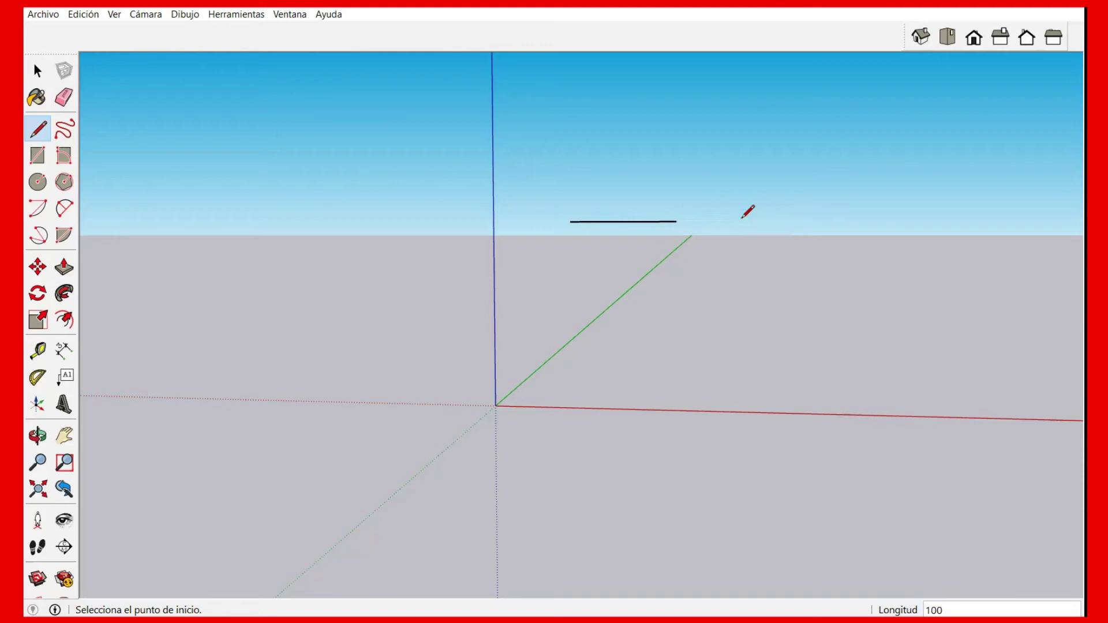
Drop a vertical edge from the top edge's end and fix it at 48 inches
type("48")
key("Return")
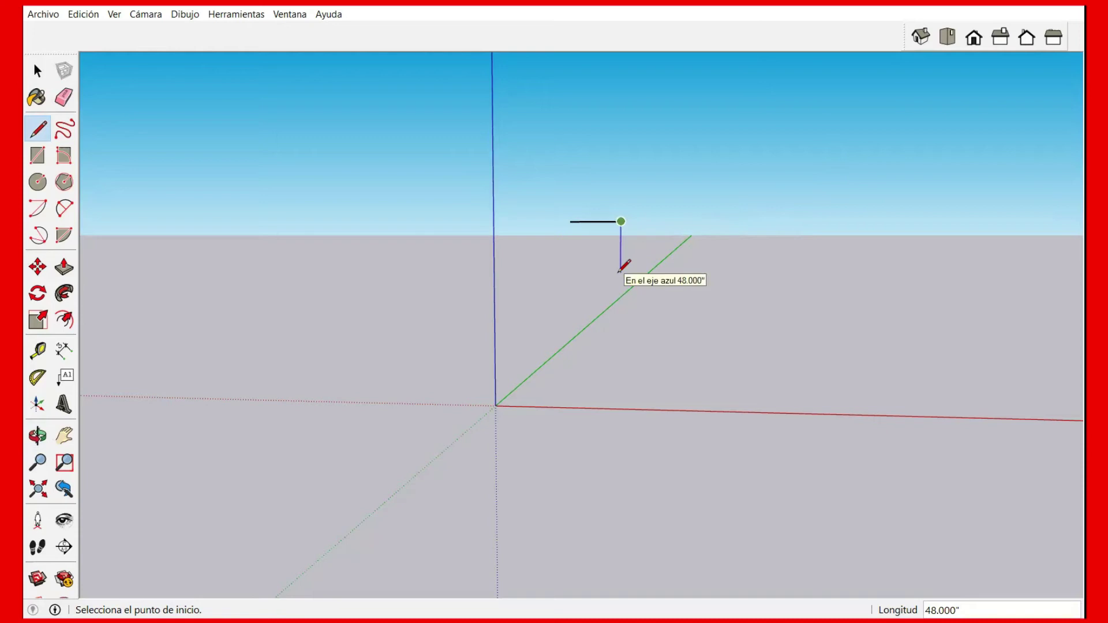
left_click(620, 270)
type("48")
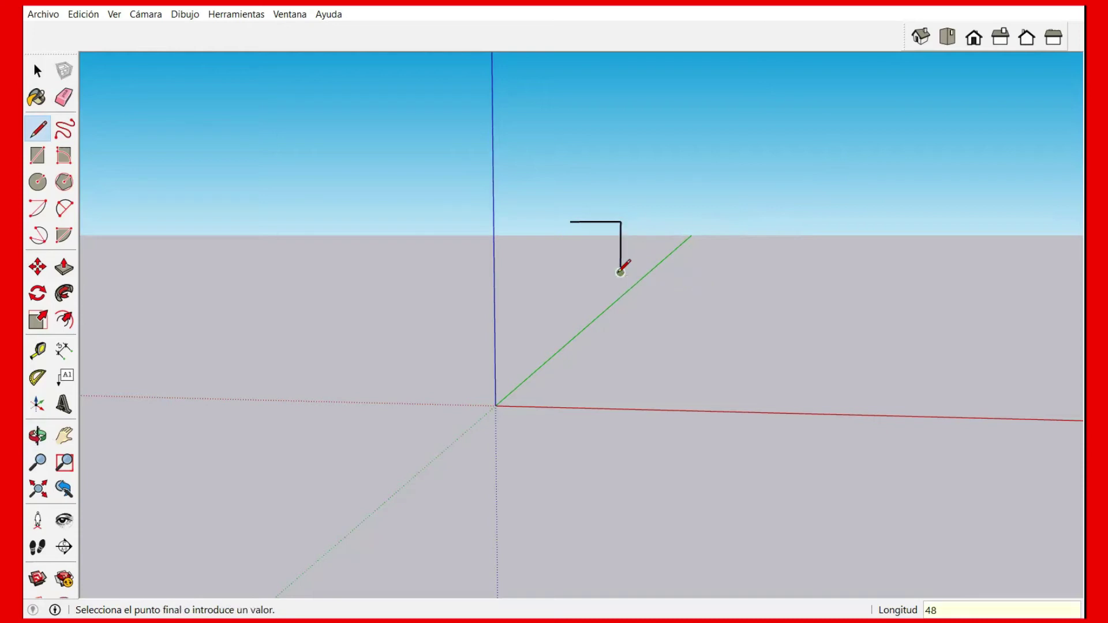
key("Return")
Finish the square's bottom and closing edges so it fills, then zoom in
left_click(570, 272)
left_click(570, 221)
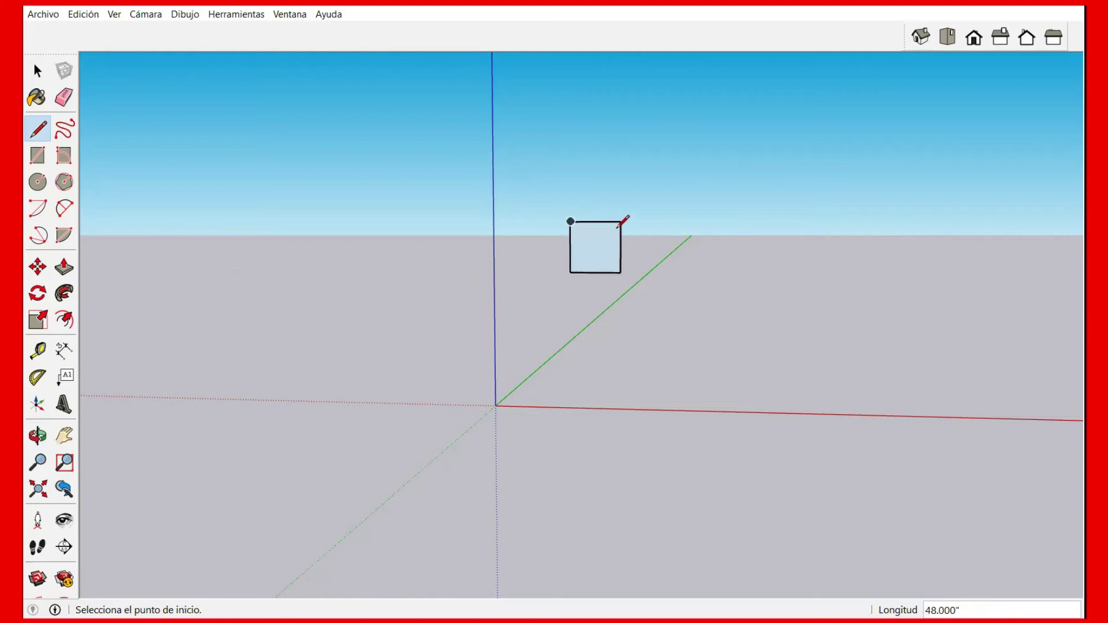
scroll(631, 208, "up", 1)
scroll(632, 207, "up", 1)
scroll(631, 208, "up", 2)
scroll(631, 208, "up", 1)
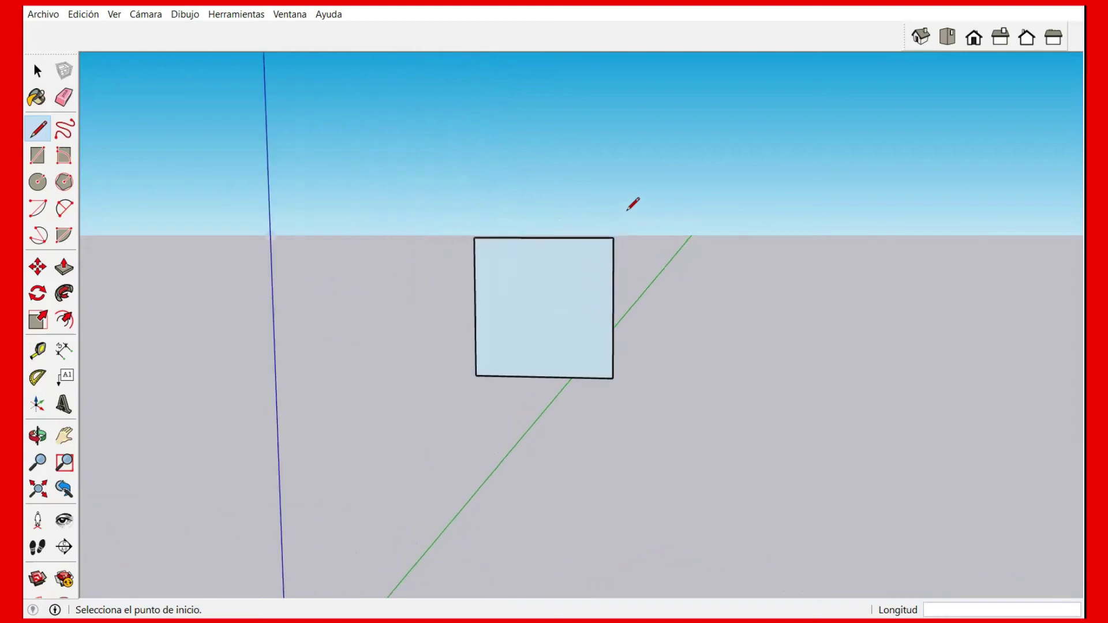
scroll(631, 207, "up", 1)
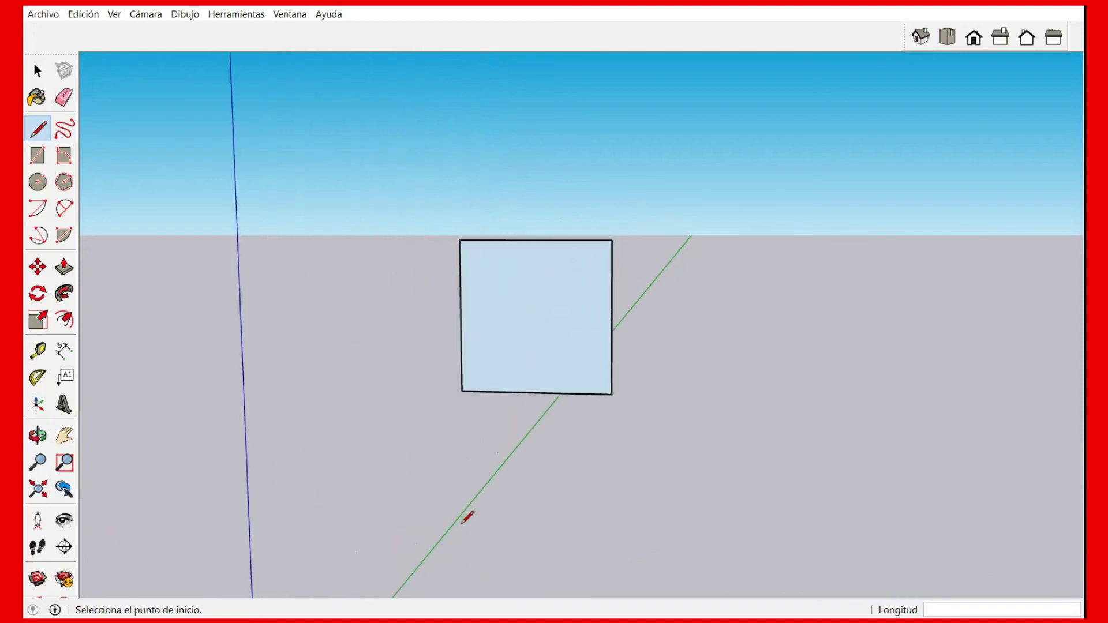
Draw lines from both bottom corners to the top edge's midpoint, outlining a triangle
left_click(462, 390)
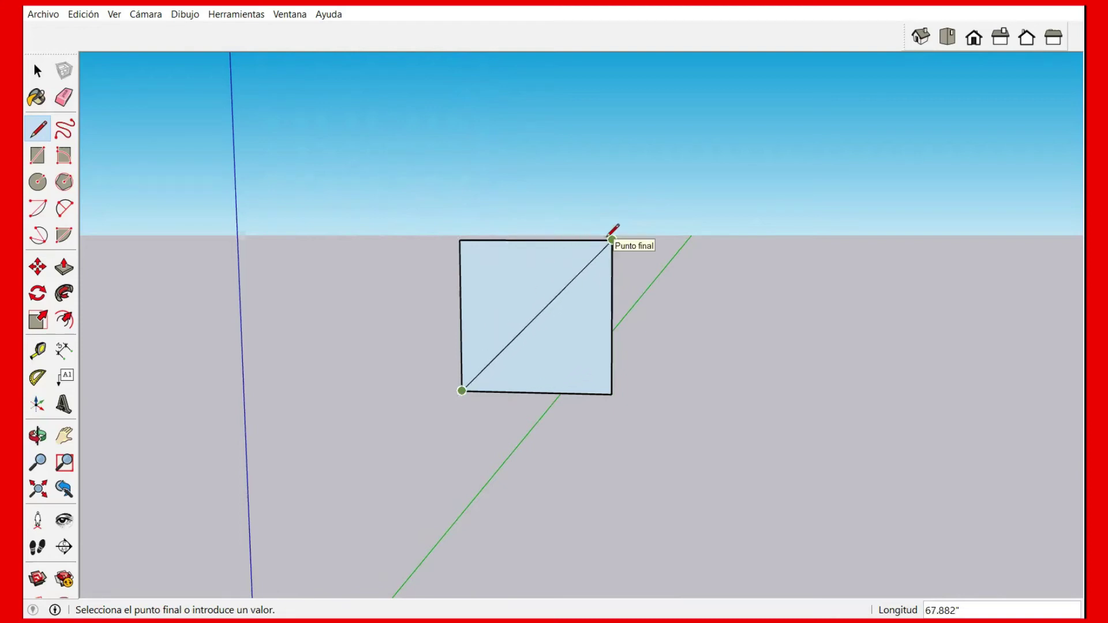
left_click(535, 238)
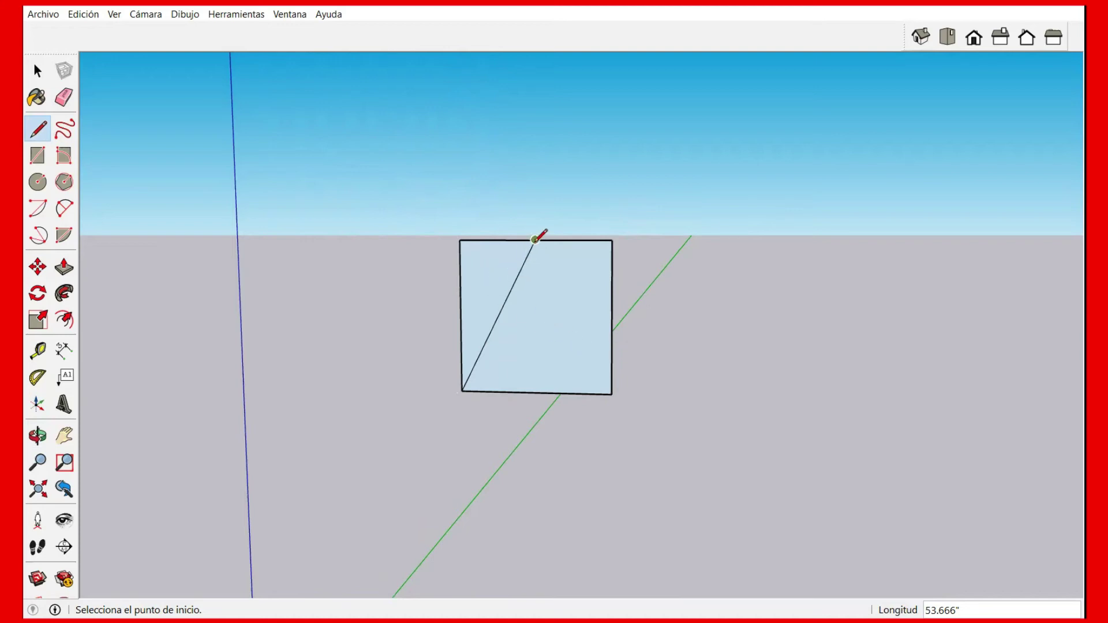
left_click(535, 239)
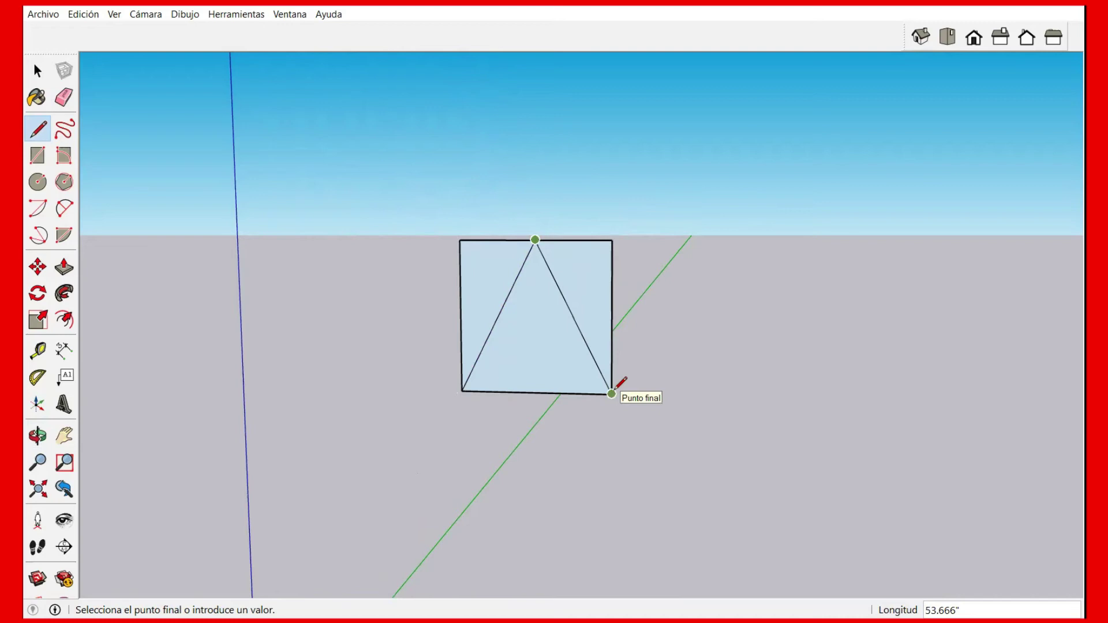
left_click(612, 393)
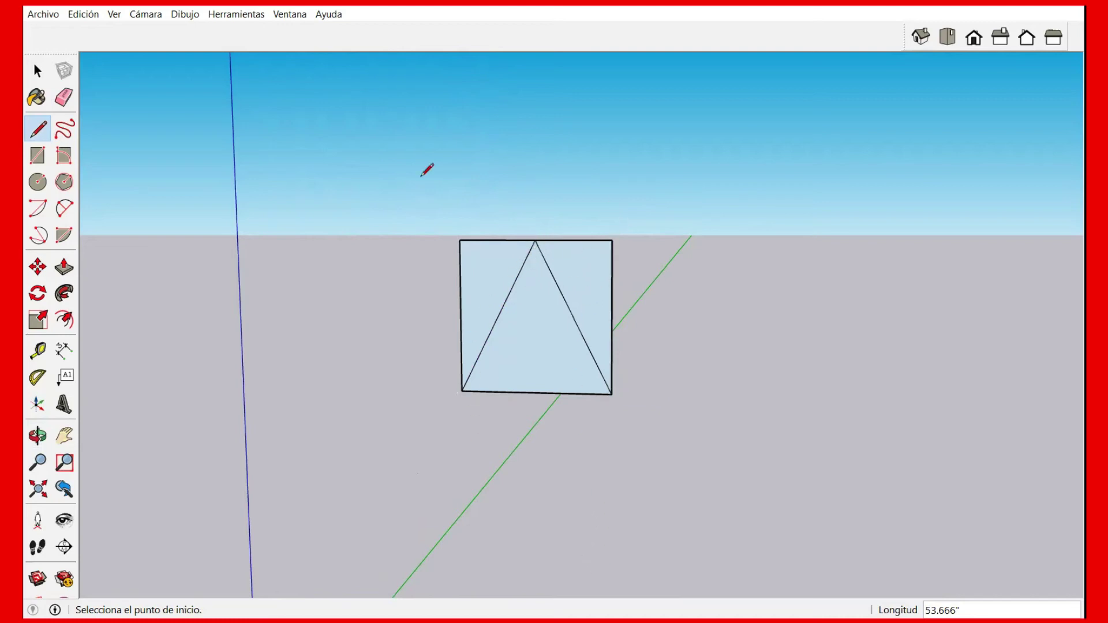
Erase the square's top edges and outer sides, leaving only the filled triangle
left_click(70, 98)
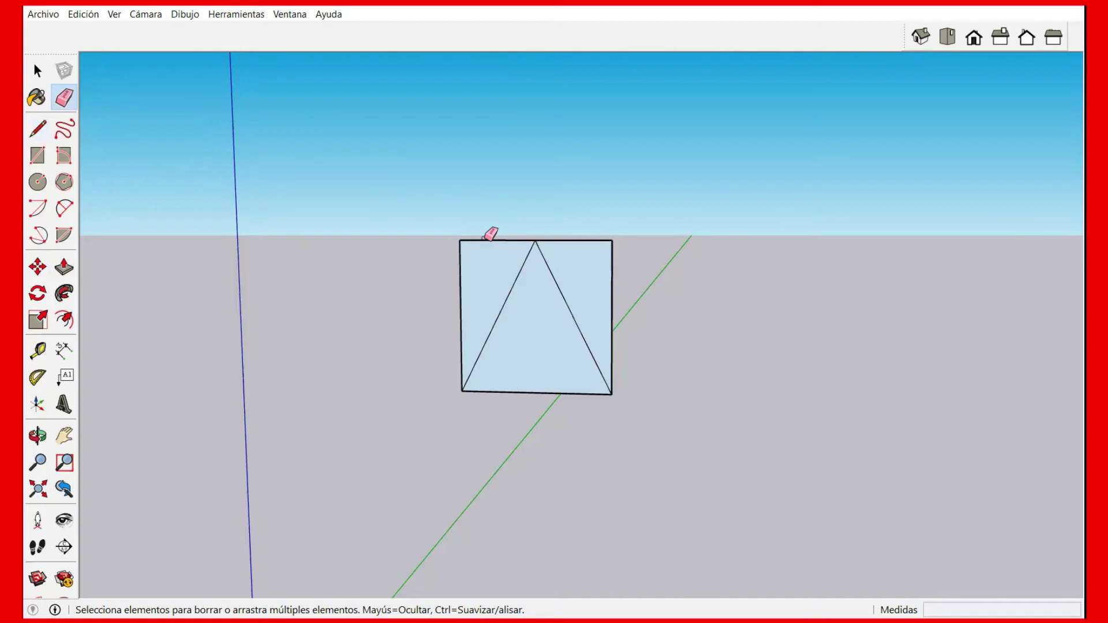
left_click(484, 237)
left_click_drag(461, 245, 461, 286)
left_click(610, 241)
left_click(612, 250)
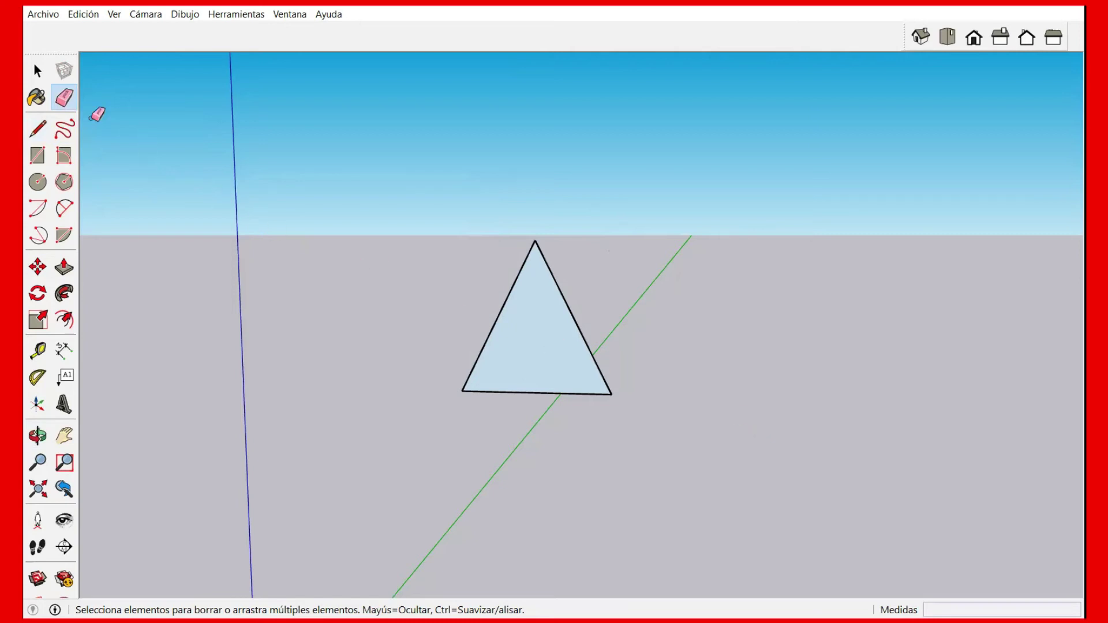
left_click(37, 71)
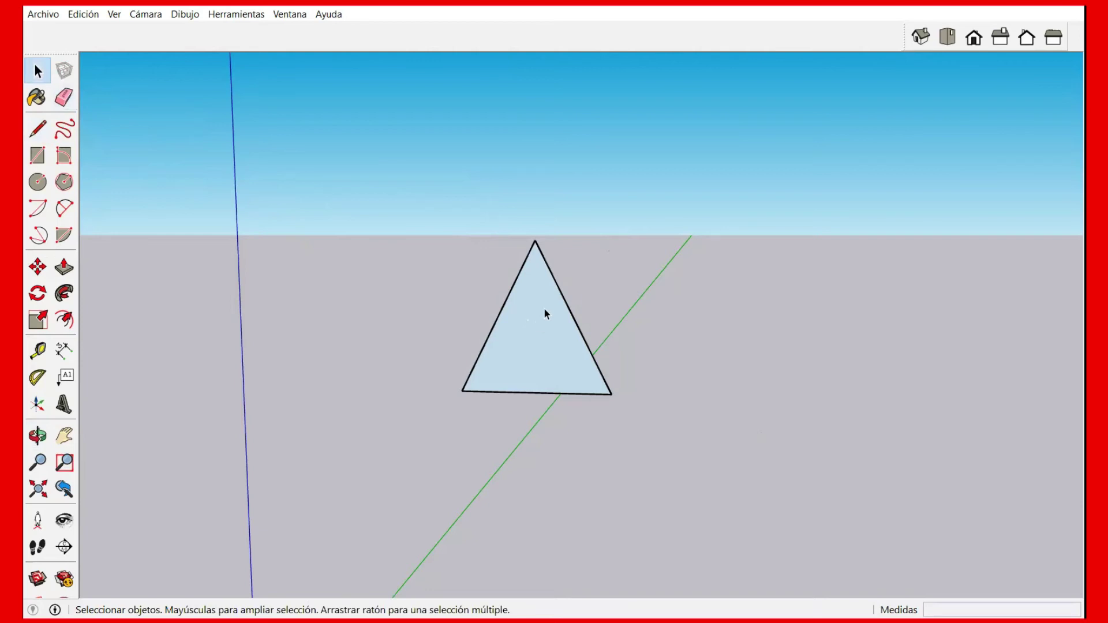
Divide the triangle's right sloping edge into 3 equal segments of 17.889" each
scroll(546, 308, "up", 2)
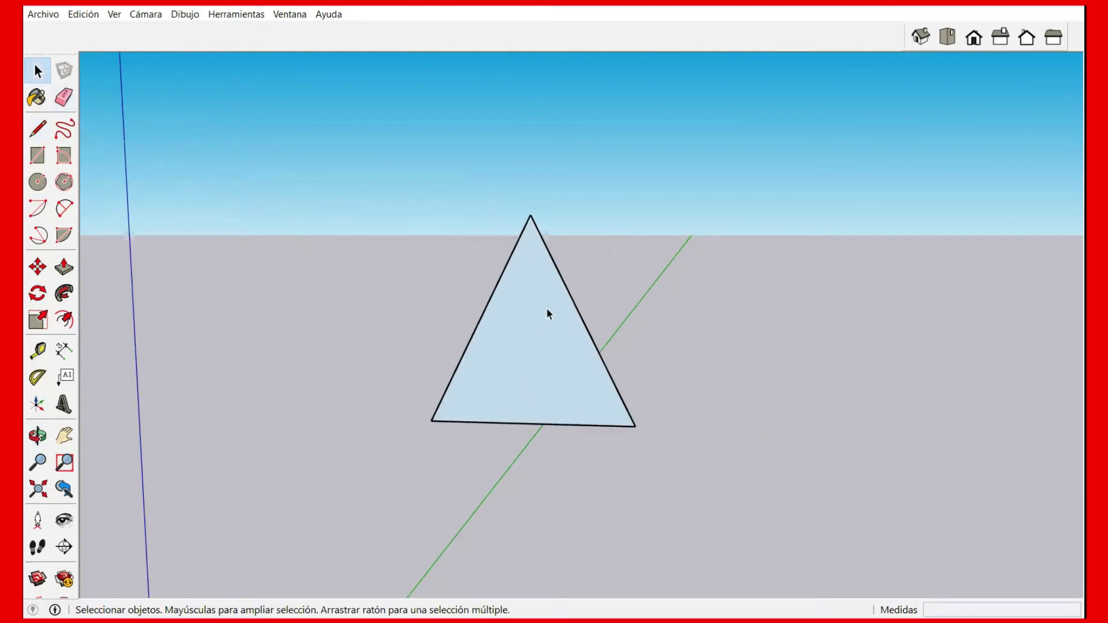
scroll(545, 307, "up", 3)
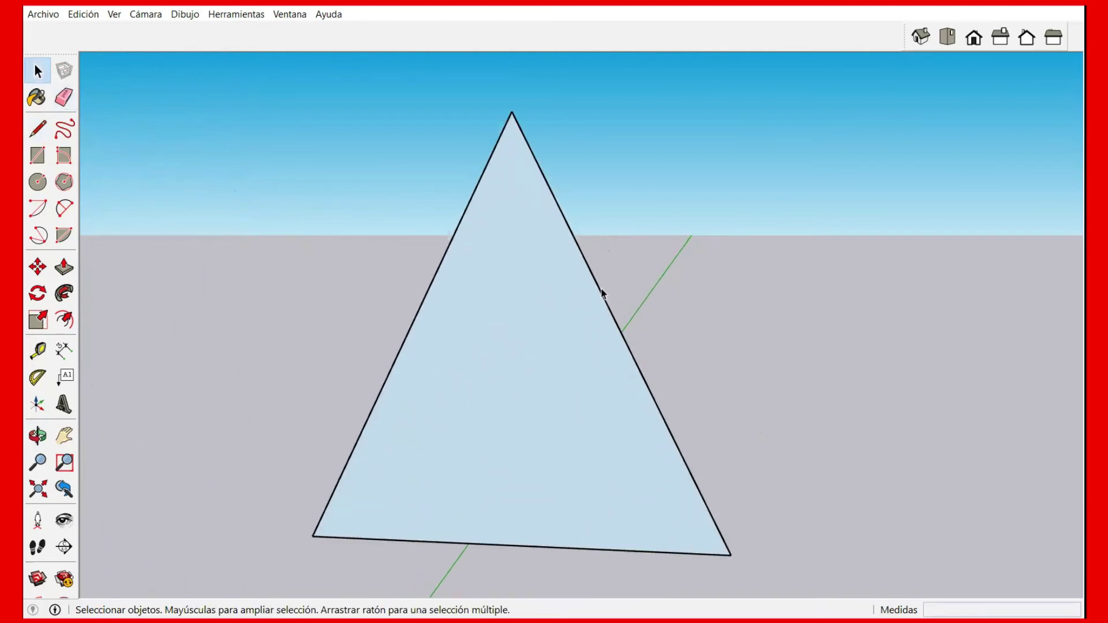
right_click(617, 326)
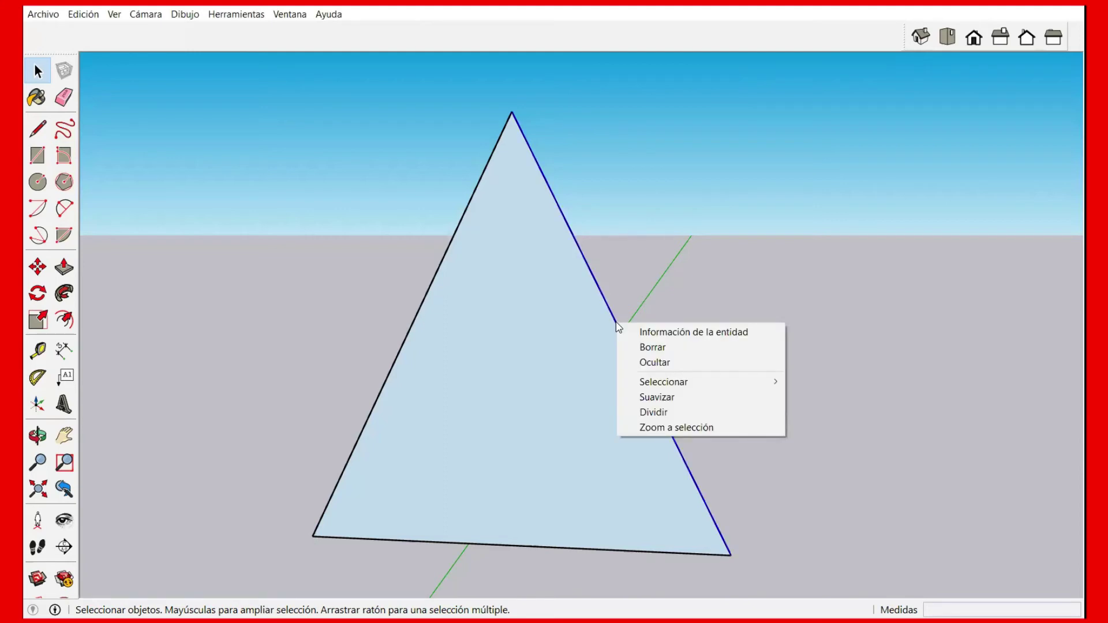
left_click(653, 413)
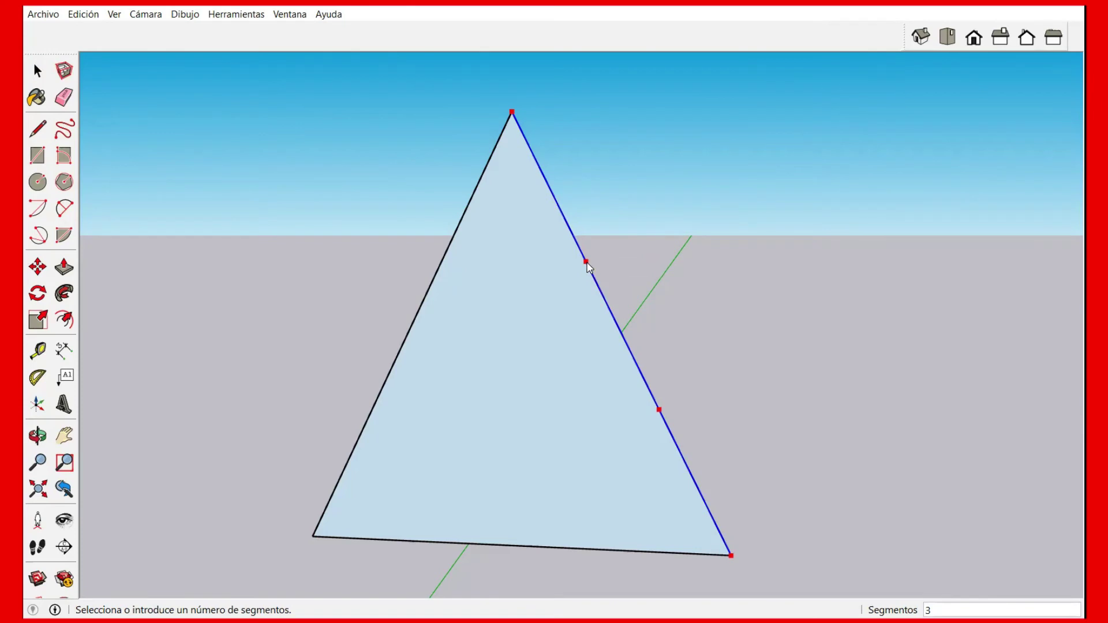
left_click(587, 263)
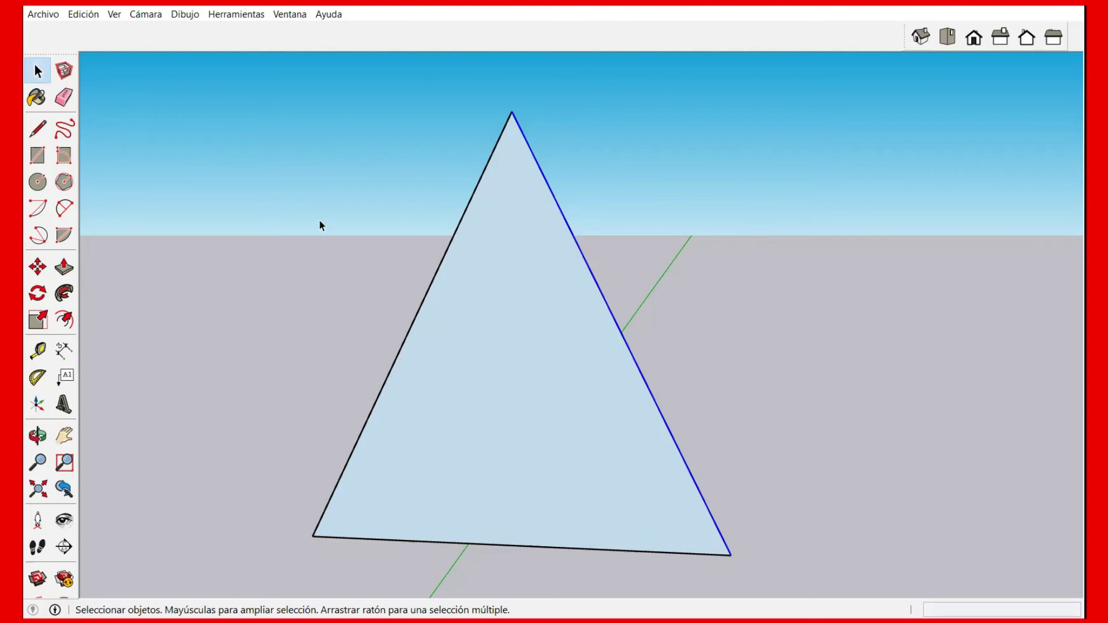
Draw a 16" edge right from the upper division point, then down to the bottom-right corner
left_click(37, 129)
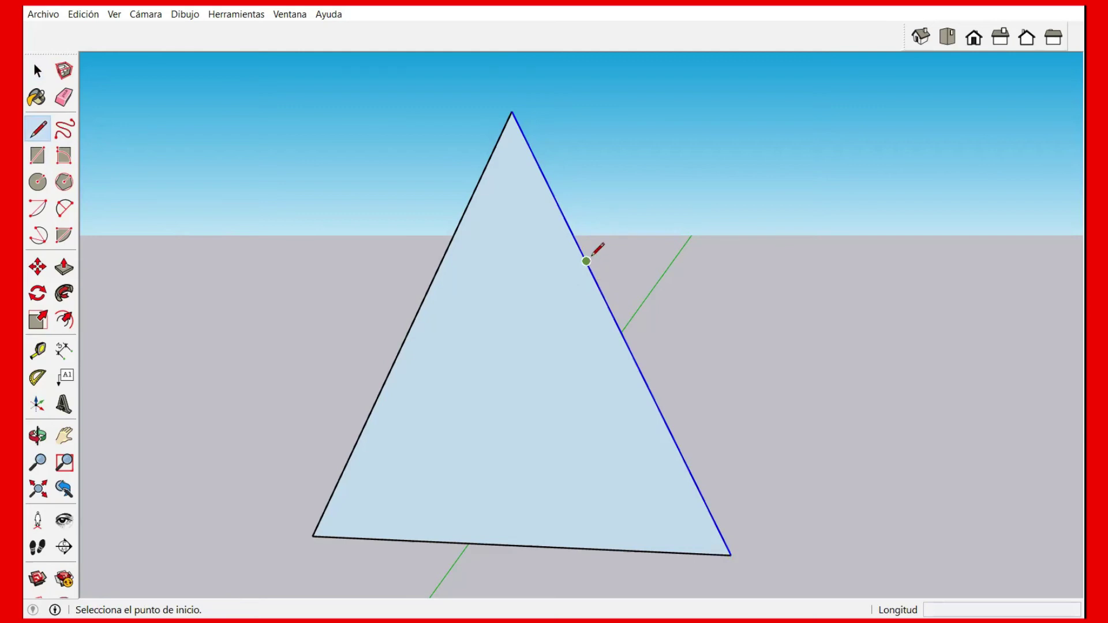
left_click(586, 261)
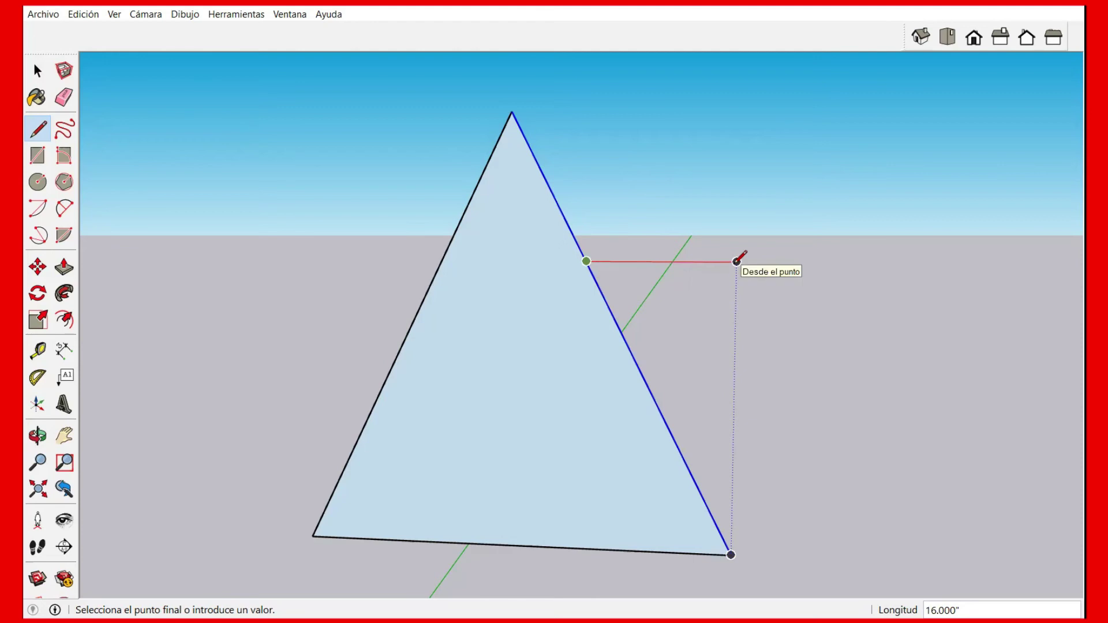
left_click(736, 262)
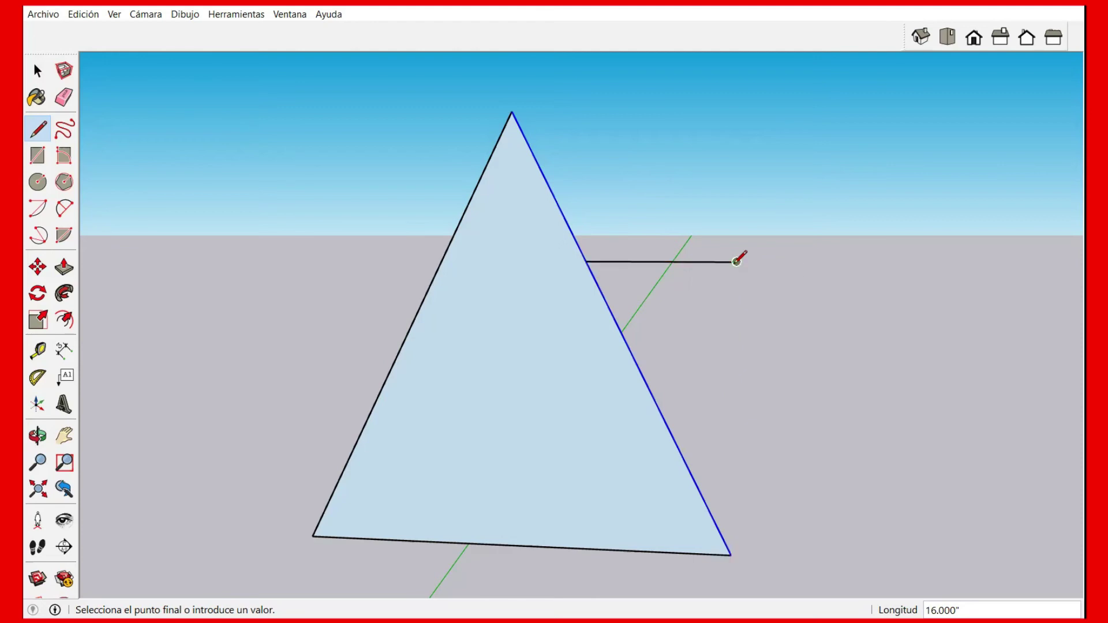
left_click(730, 554)
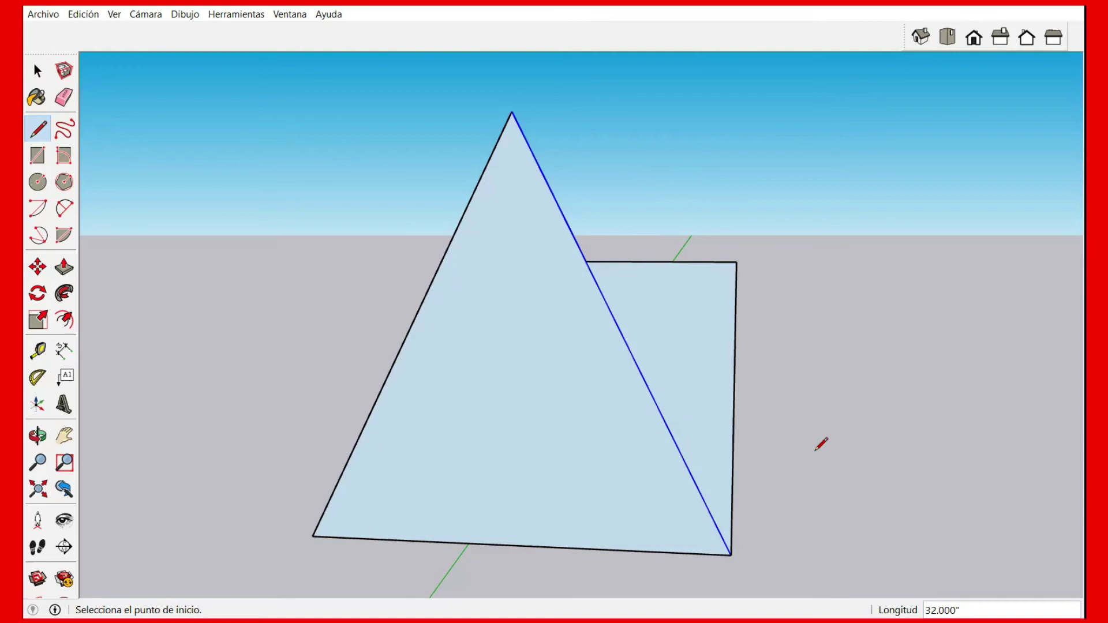
scroll(612, 462, "down", 3)
scroll(583, 463, "down", 3)
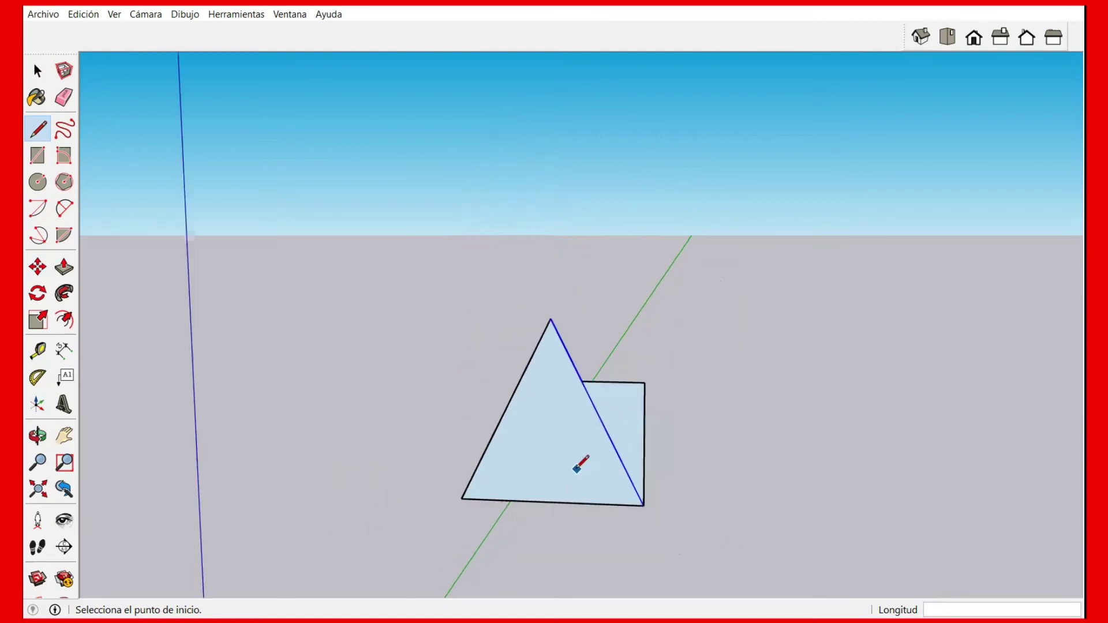
scroll(178, 210, "up", 3)
scroll(178, 210, "up", 3)
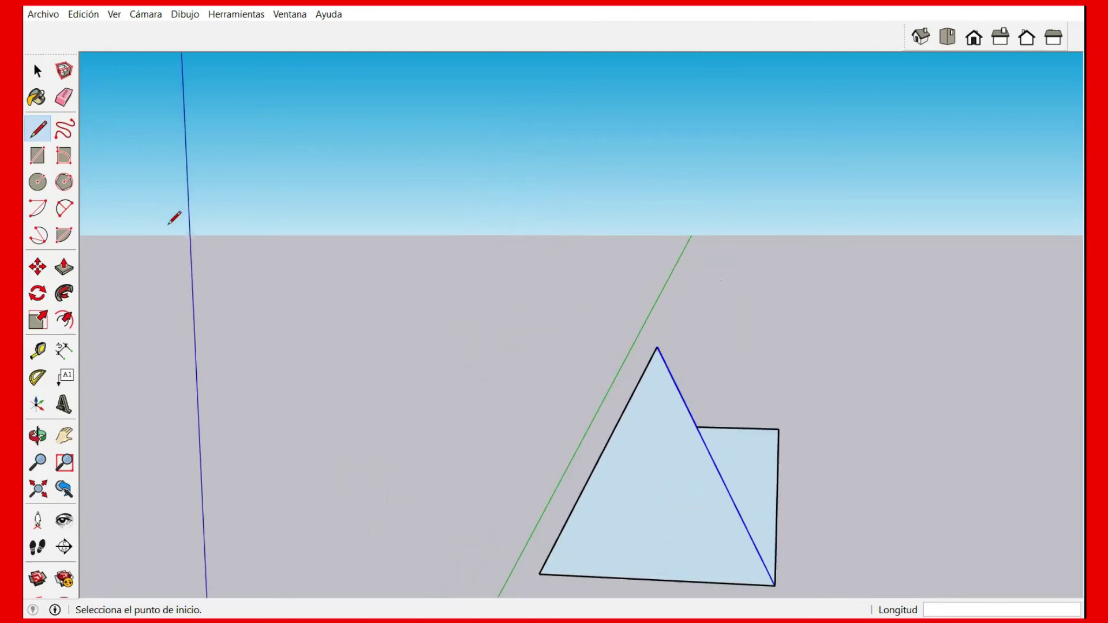
Erase the added shape's vertical and horizontal edges beside the triangle
left_click(69, 102)
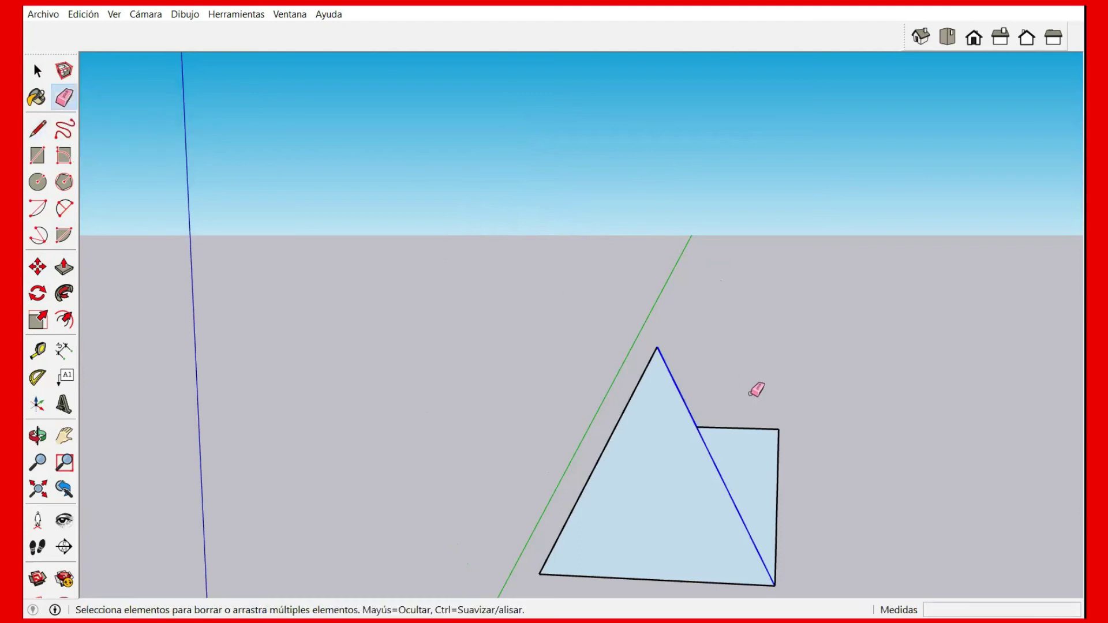
left_click(778, 453)
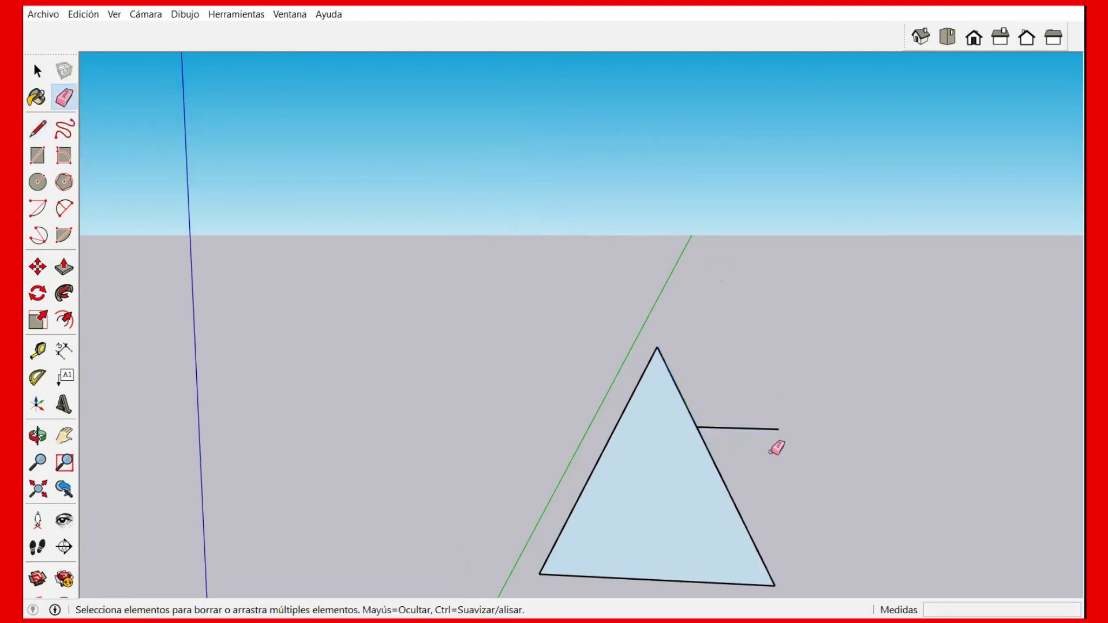
left_click(765, 428)
Box-select the whole triangle with its edges and delete it
left_click(38, 70)
left_click_drag(531, 597, 488, 599)
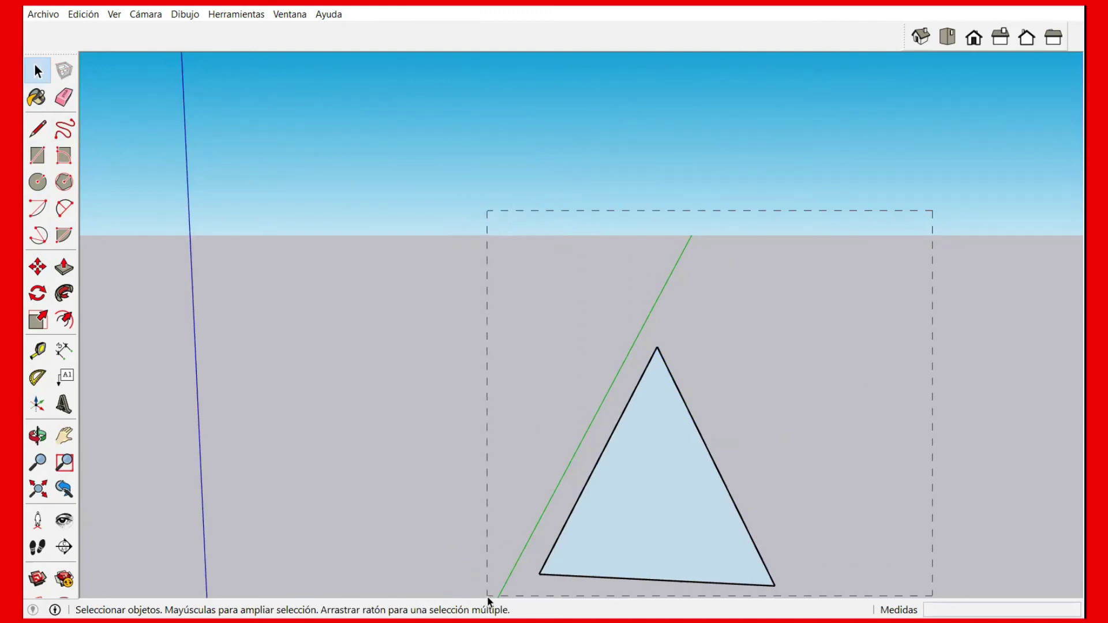
left_click_drag(488, 600, 488, 599)
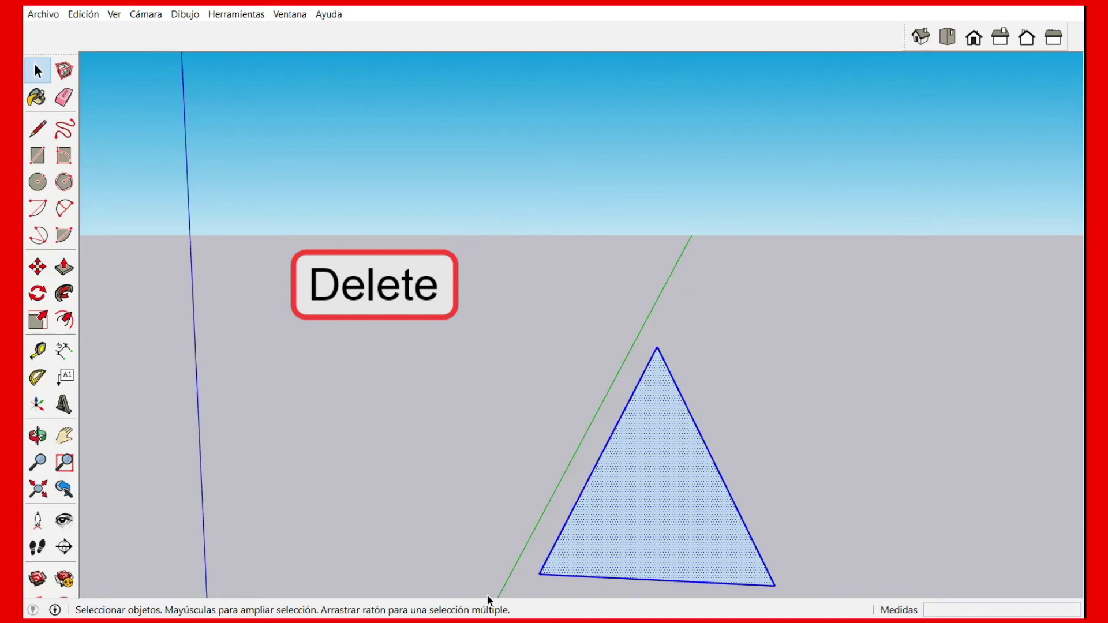
key("Delete")
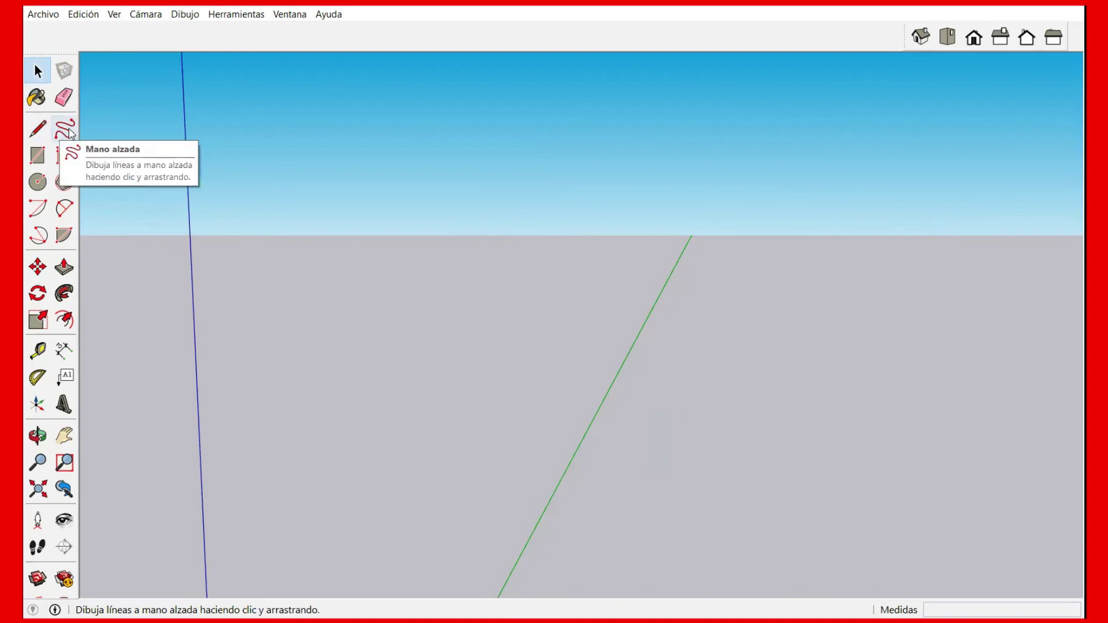
Scribble a closed freehand outline on the ground to form a filled face, then zoom out
left_click(68, 131)
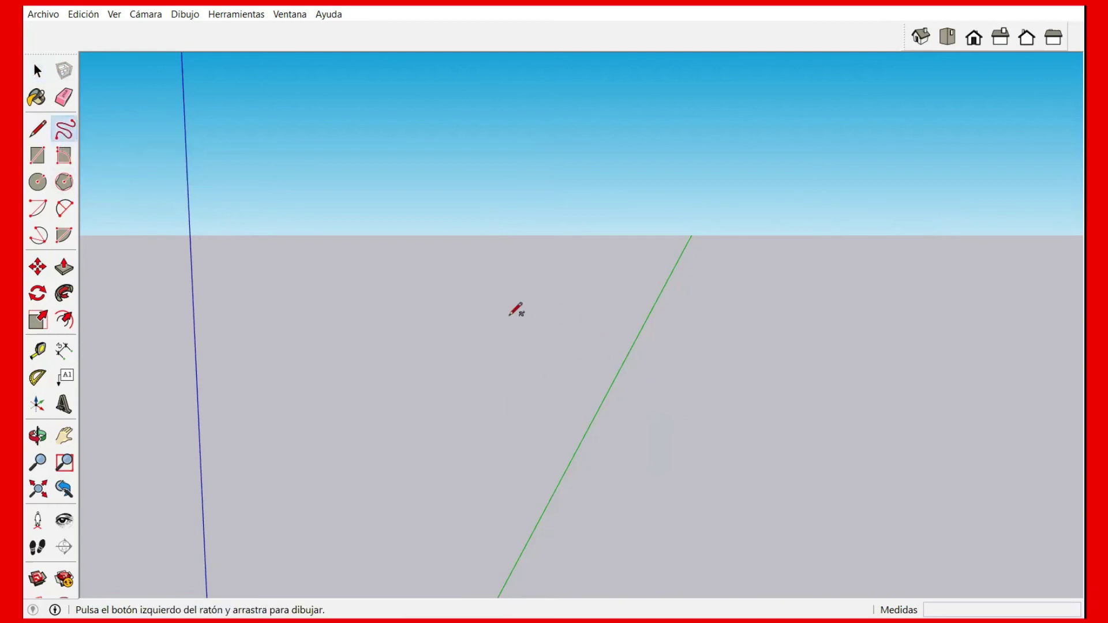
mouse_move(515, 312)
left_mouse_down()
mouse_move(659, 266)
mouse_move(677, 331)
mouse_move(720, 180)
mouse_move(564, 198)
mouse_move(425, 161)
mouse_move(417, 314)
mouse_move(746, 409)
mouse_move(878, 425)
mouse_move(831, 275)
mouse_move(767, 301)
mouse_move(588, 294)
mouse_move(465, 254)
mouse_move(485, 178)
mouse_move(613, 173)
mouse_move(606, 180)
left_mouse_up()
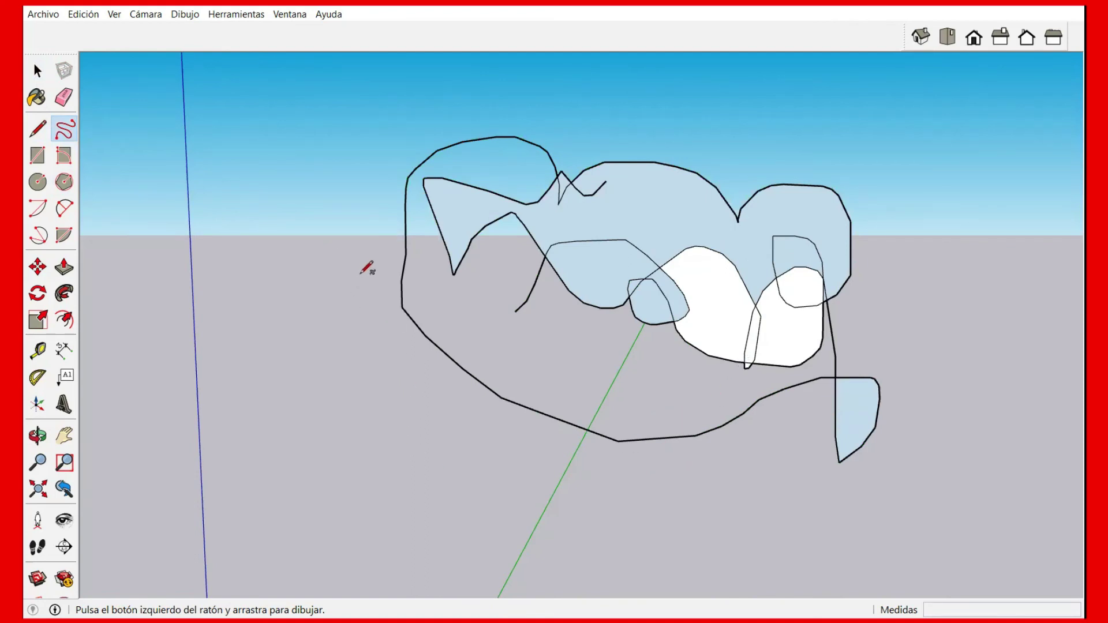
mouse_move(452, 283)
left_mouse_down()
mouse_move(403, 306)
mouse_move(519, 312)
left_mouse_up()
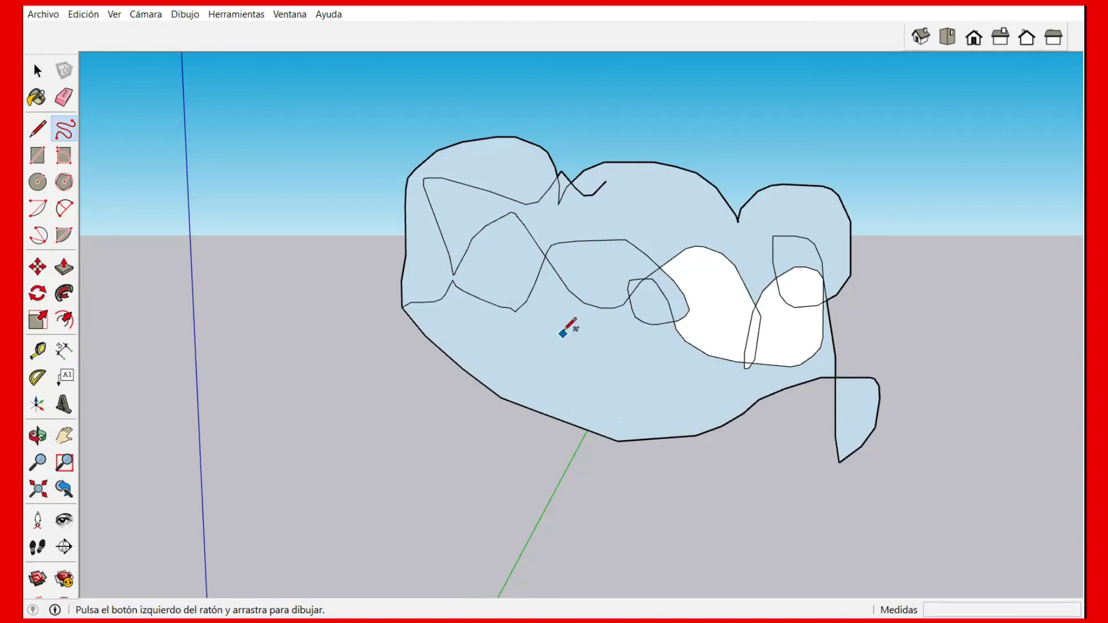
scroll(564, 331, "down", 2)
scroll(588, 314, "down", 2)
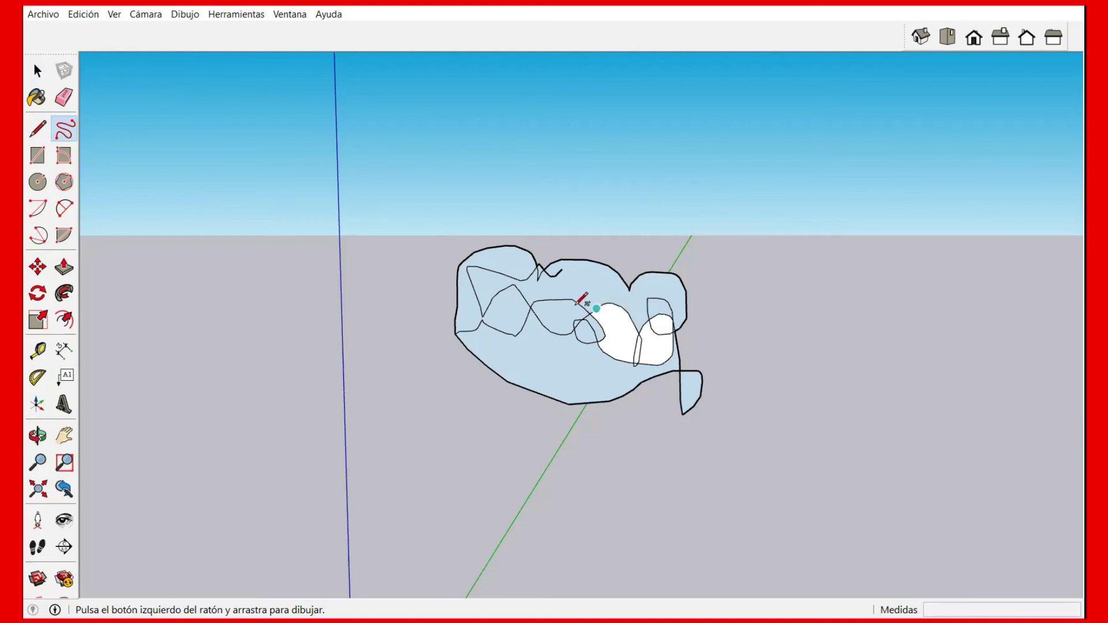
Erase two stray curves inside the freehand scribble
left_click(65, 97)
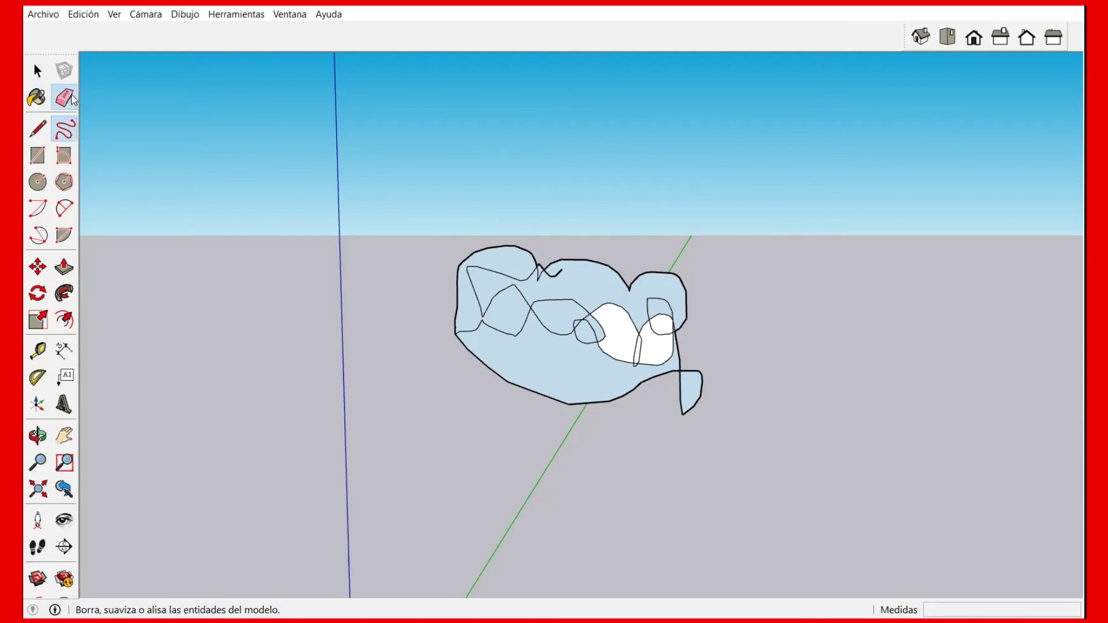
left_click(586, 303)
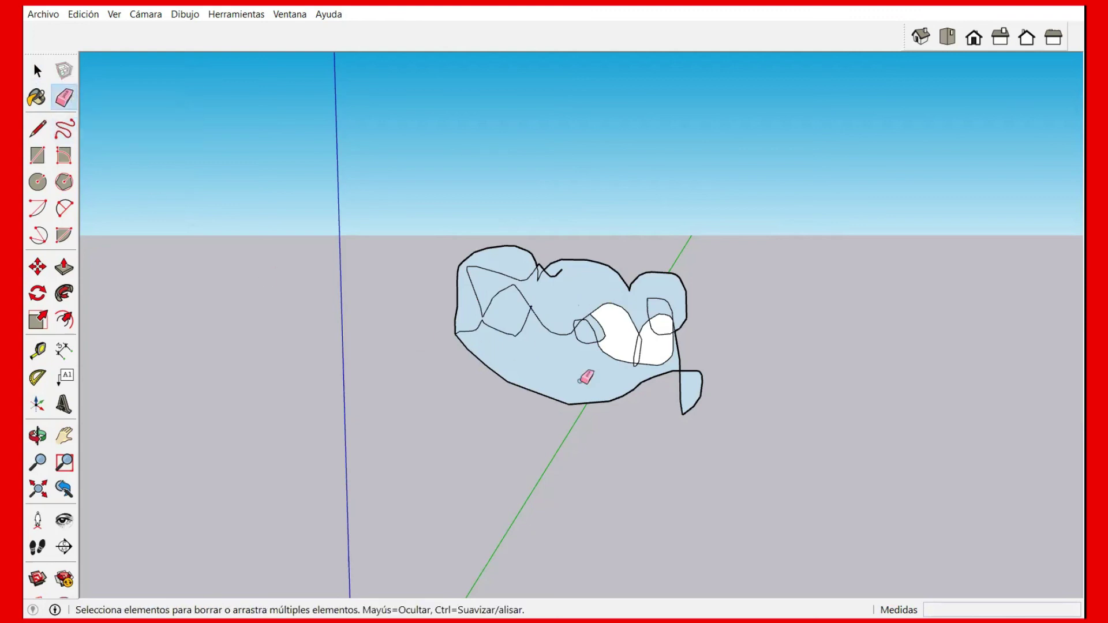
left_click(635, 351)
scroll(634, 364, "up", 1)
scroll(639, 335, "up", 3)
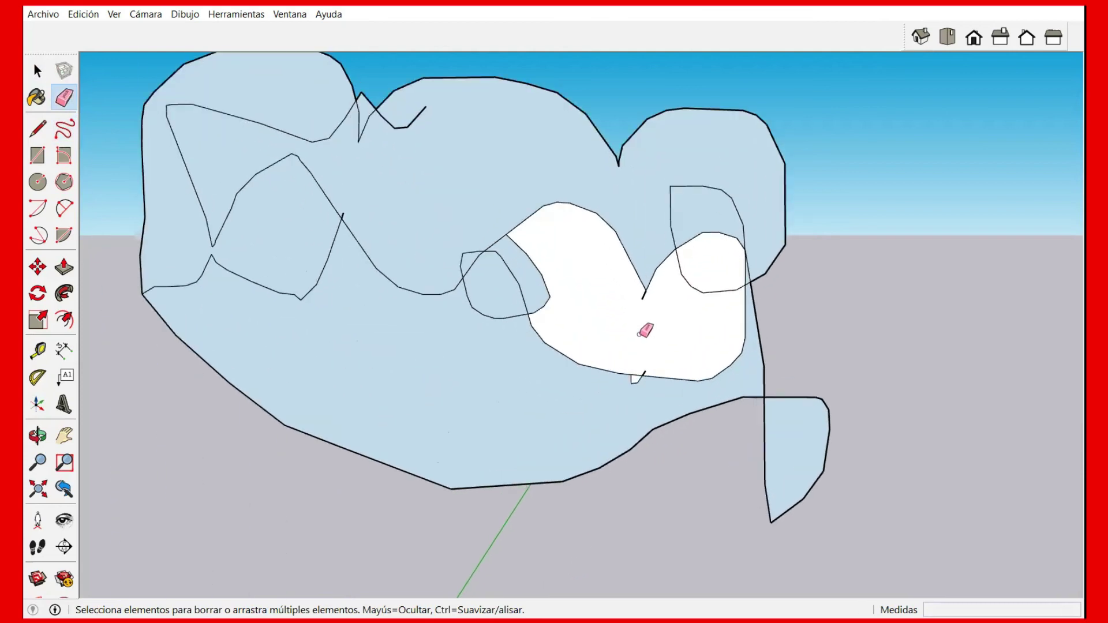
scroll(641, 326, "up", 3)
scroll(640, 326, "up", 2)
scroll(657, 383, "up", 2)
scroll(637, 417, "up", 3)
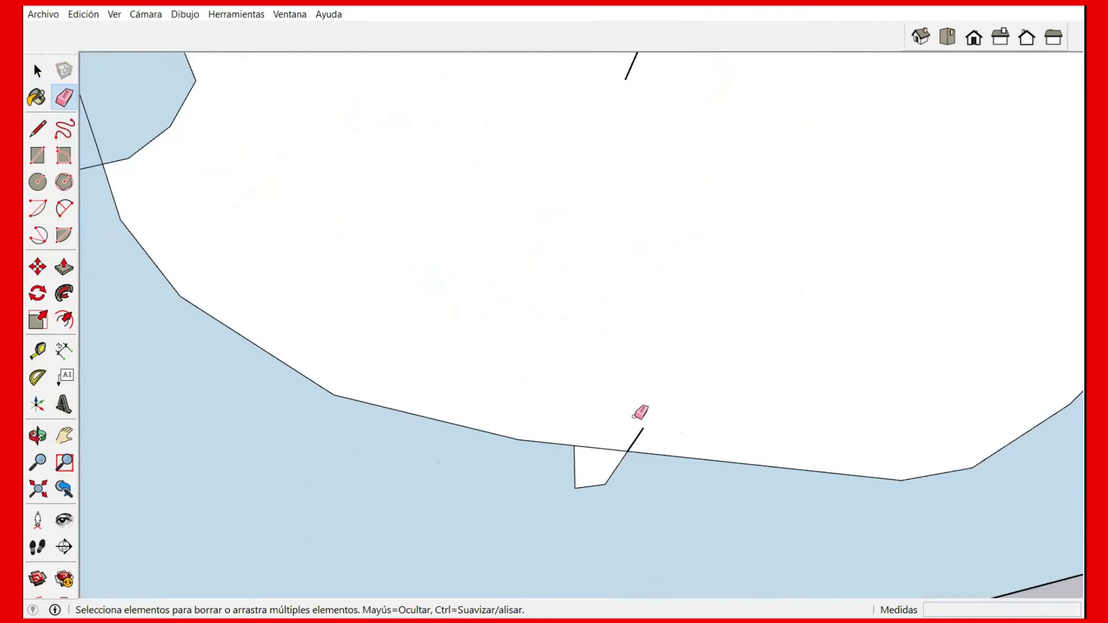
scroll(638, 425, "down", 4)
scroll(636, 427, "down", 3)
scroll(635, 428, "down", 3)
scroll(637, 425, "down", 3)
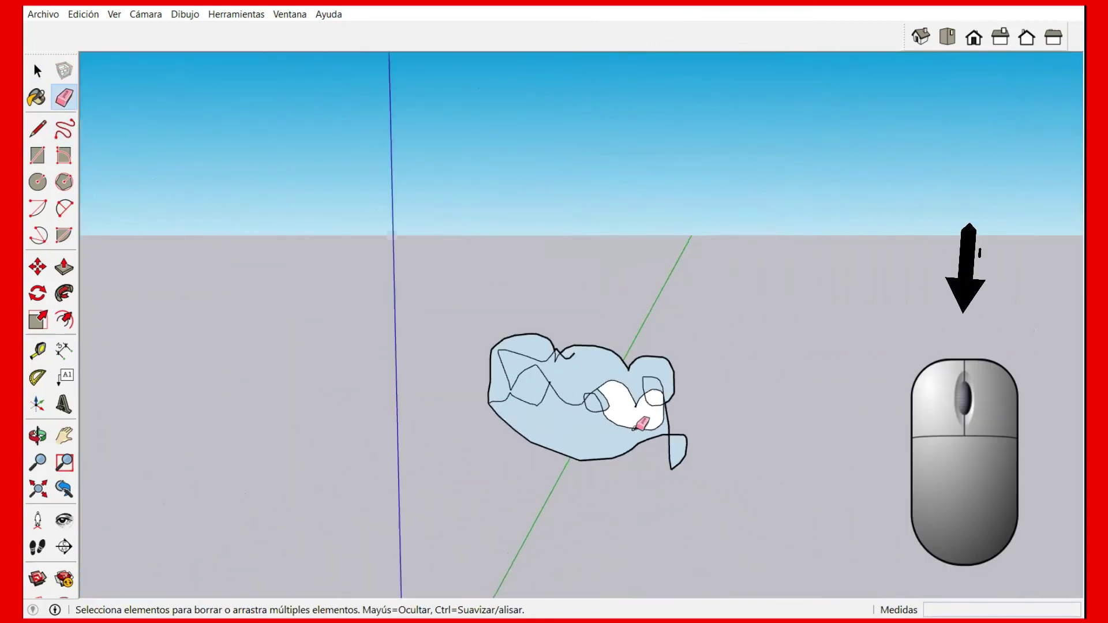
scroll(638, 427, "down", 2)
scroll(638, 427, "down", 1)
scroll(642, 424, "down", 1)
scroll(641, 424, "up", 2)
scroll(641, 423, "up", 2)
scroll(642, 423, "up", 2)
scroll(635, 426, "up", 1)
scroll(635, 426, "up", 2)
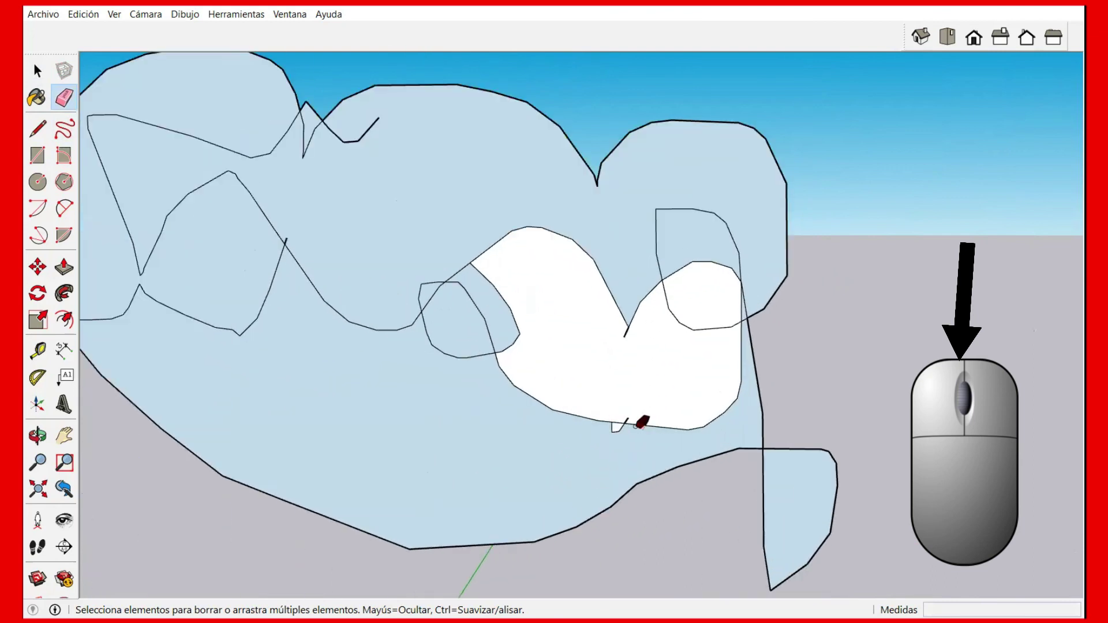
scroll(635, 426, "up", 2)
scroll(636, 425, "up", 2)
scroll(635, 425, "down", 2)
scroll(635, 425, "down", 2)
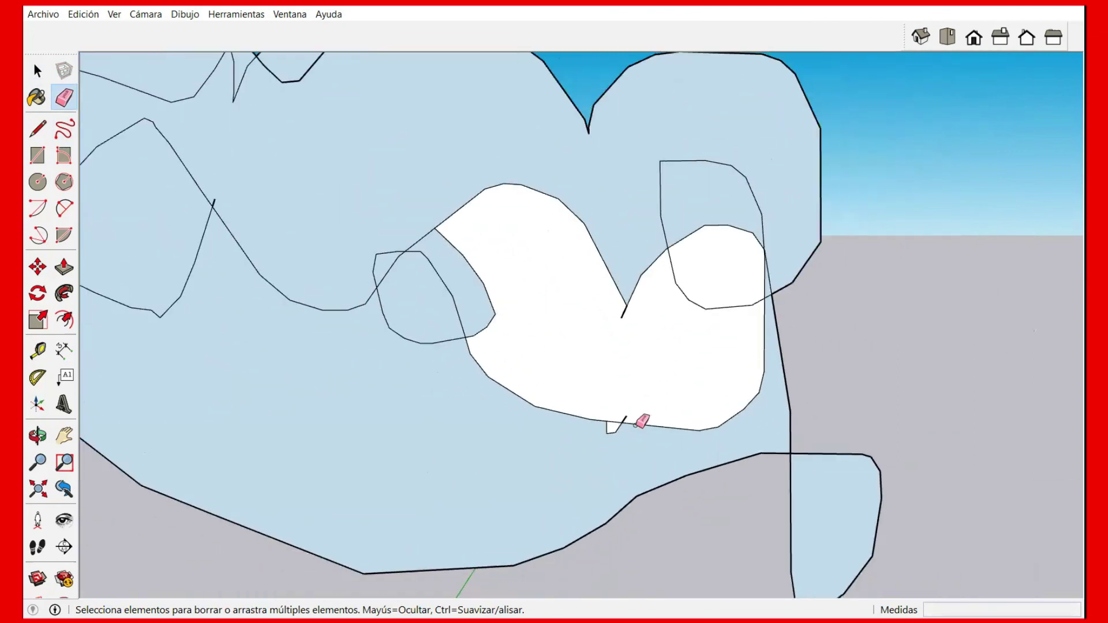
scroll(635, 426, "down", 2)
scroll(636, 425, "down", 2)
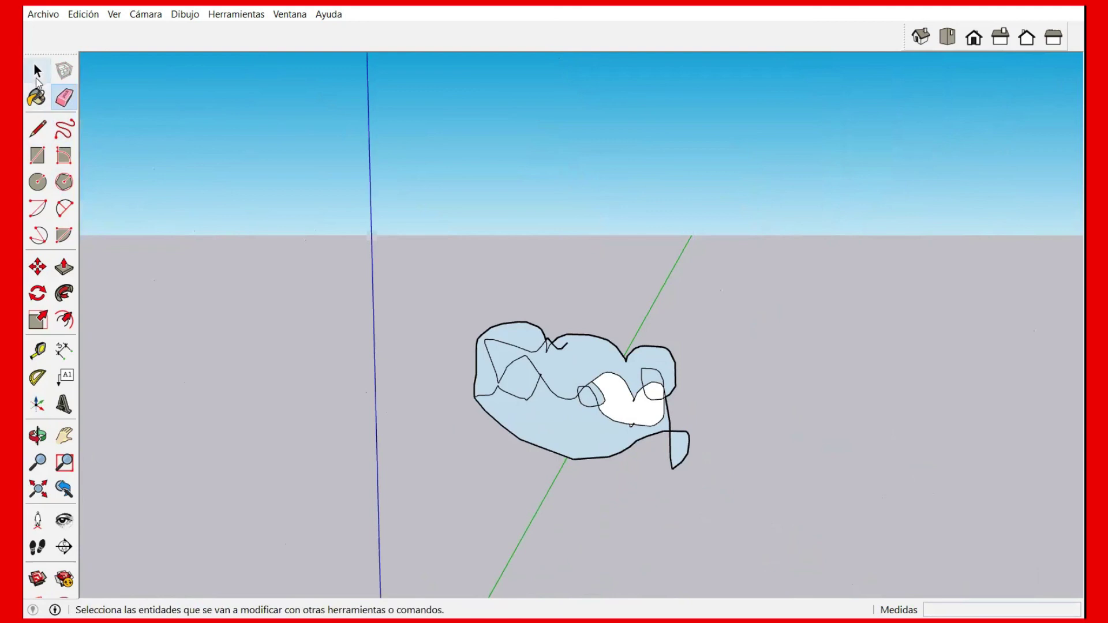
Box-select the entire scribble and delete it
left_click(37, 71)
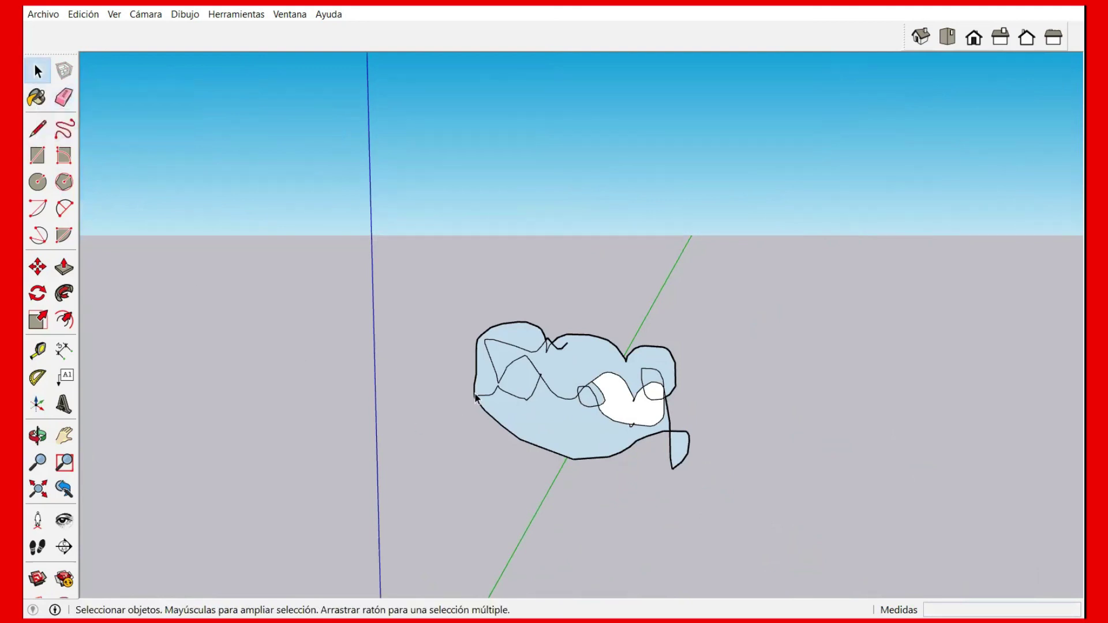
mouse_move(816, 246)
left_mouse_down()
mouse_move(382, 582)
mouse_move(341, 525)
mouse_move(346, 501)
left_mouse_up()
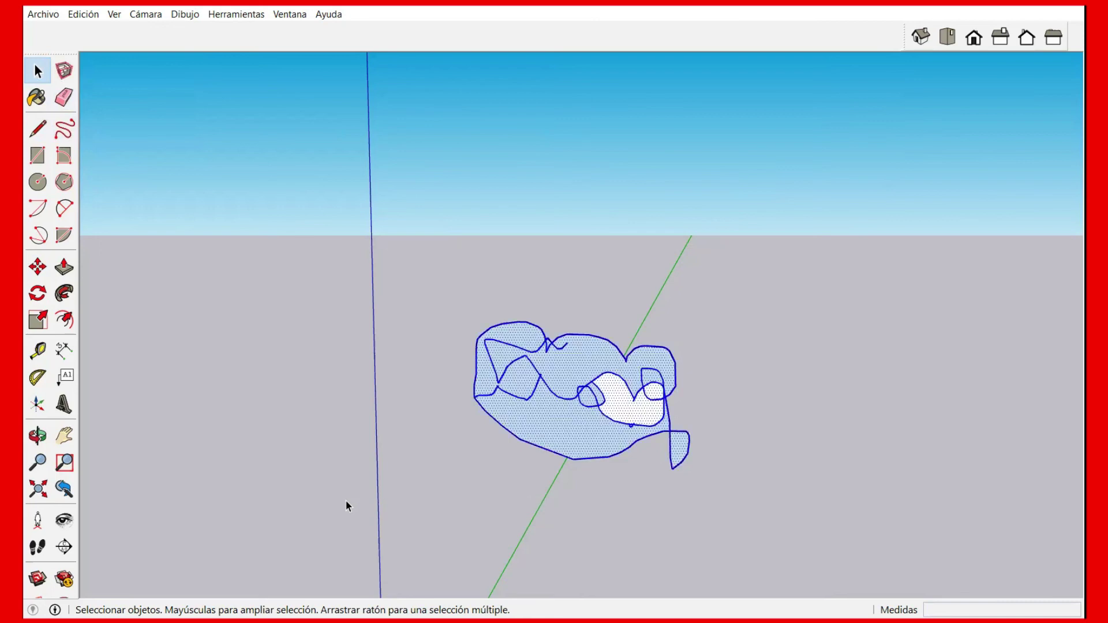
key("Delete")
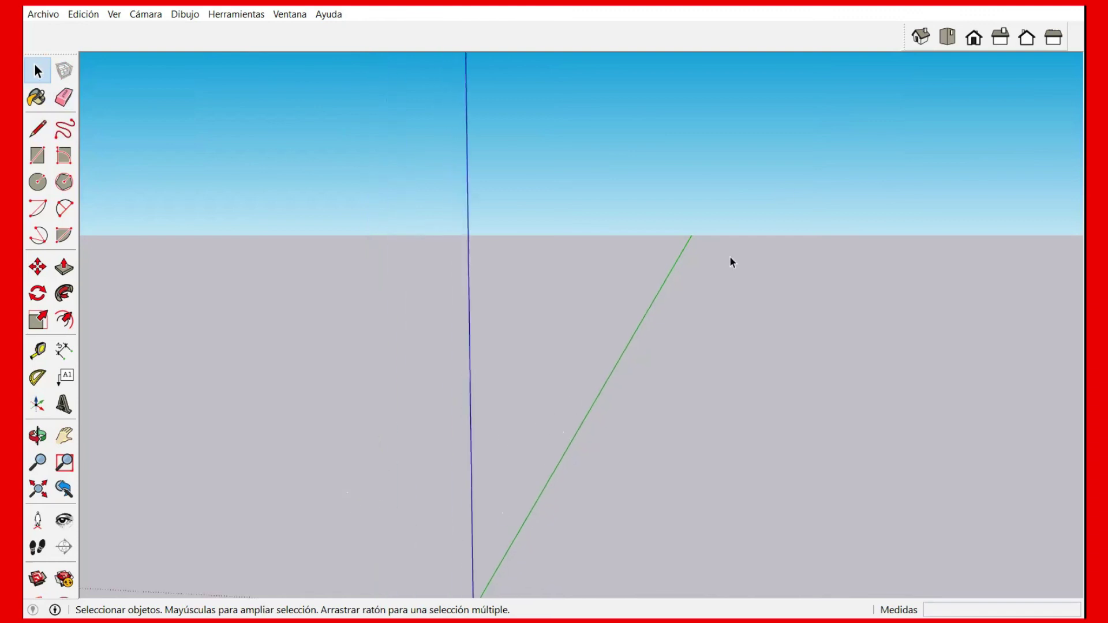
Switch to front view and draw a closed rectangle with the Line tool
left_click(973, 37)
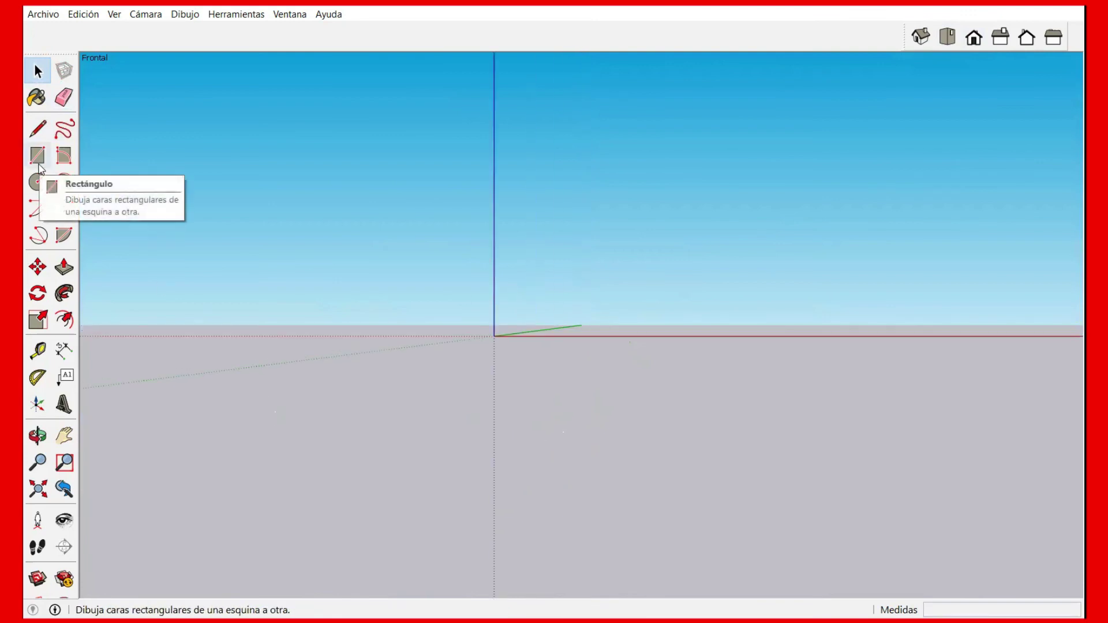
left_click(37, 129)
left_click(553, 174)
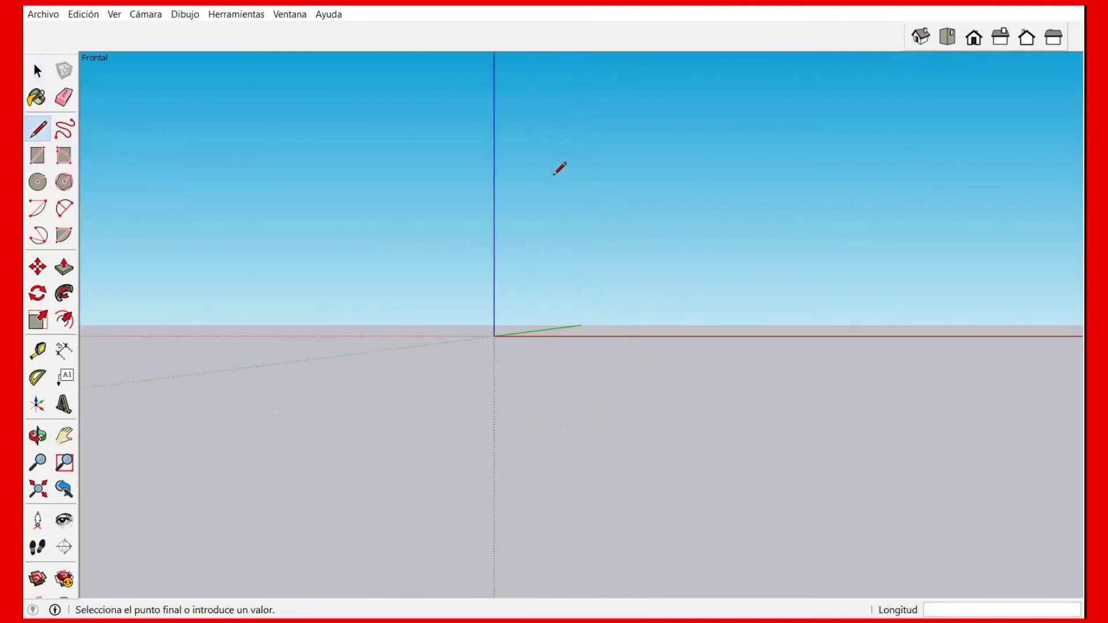
left_click(716, 178)
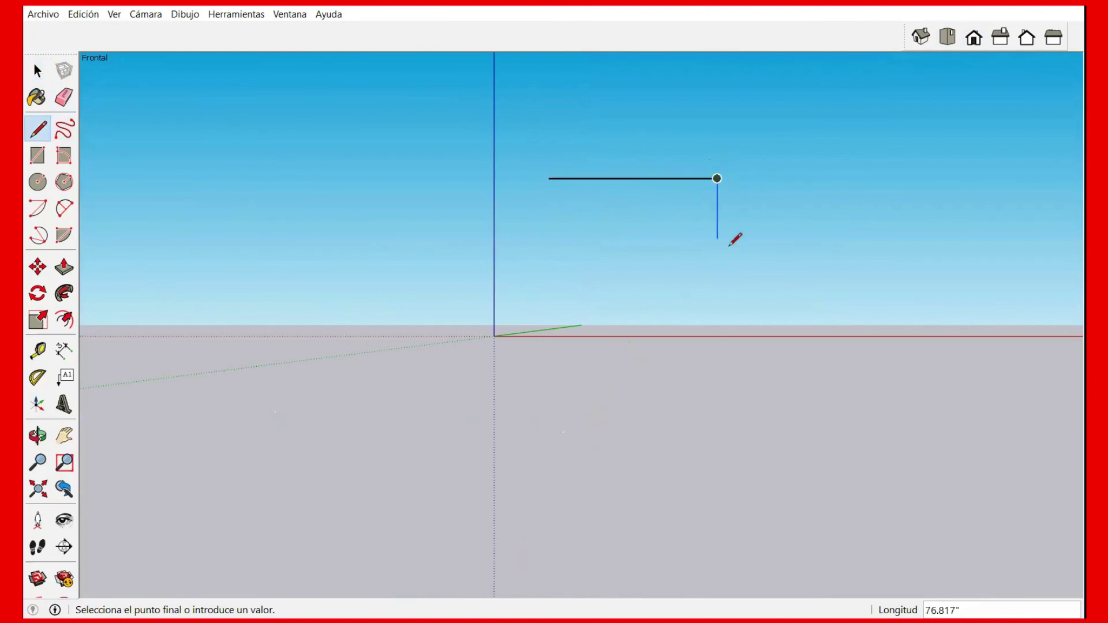
left_click(717, 301)
left_click(549, 301)
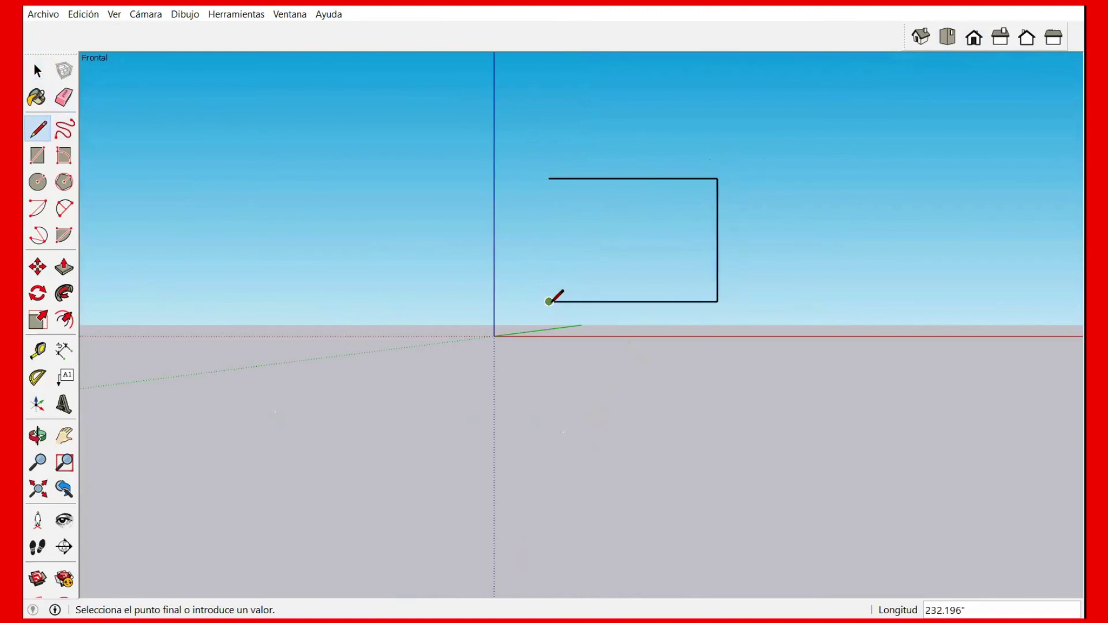
left_click(548, 178)
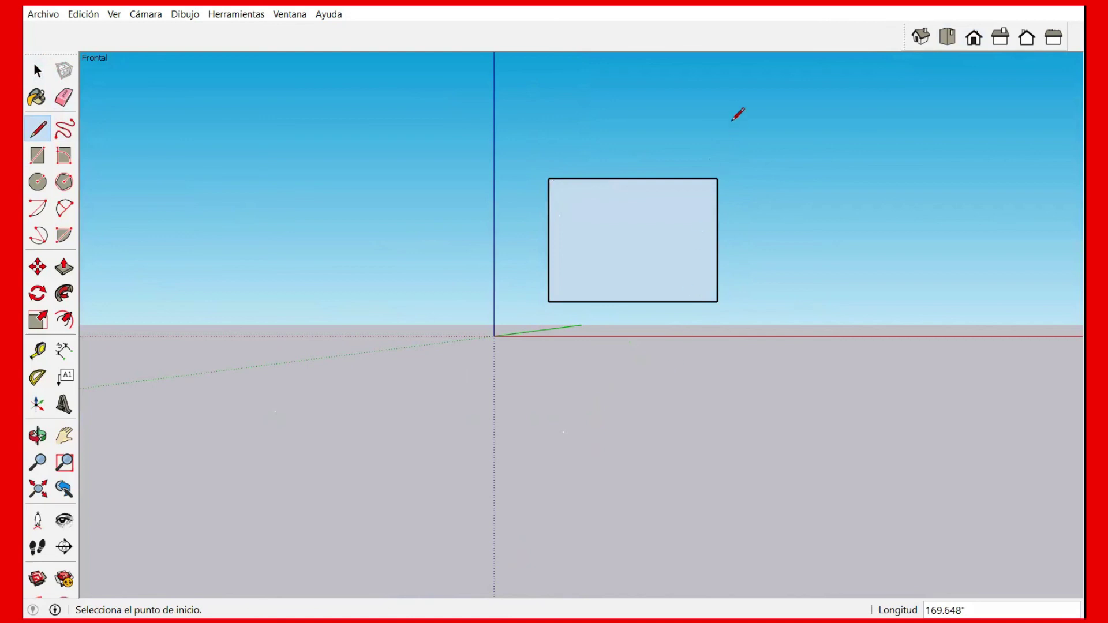
Draw a right triangle above and to the right of the rectangle
left_click(740, 103)
left_click(866, 103)
left_click(866, 203)
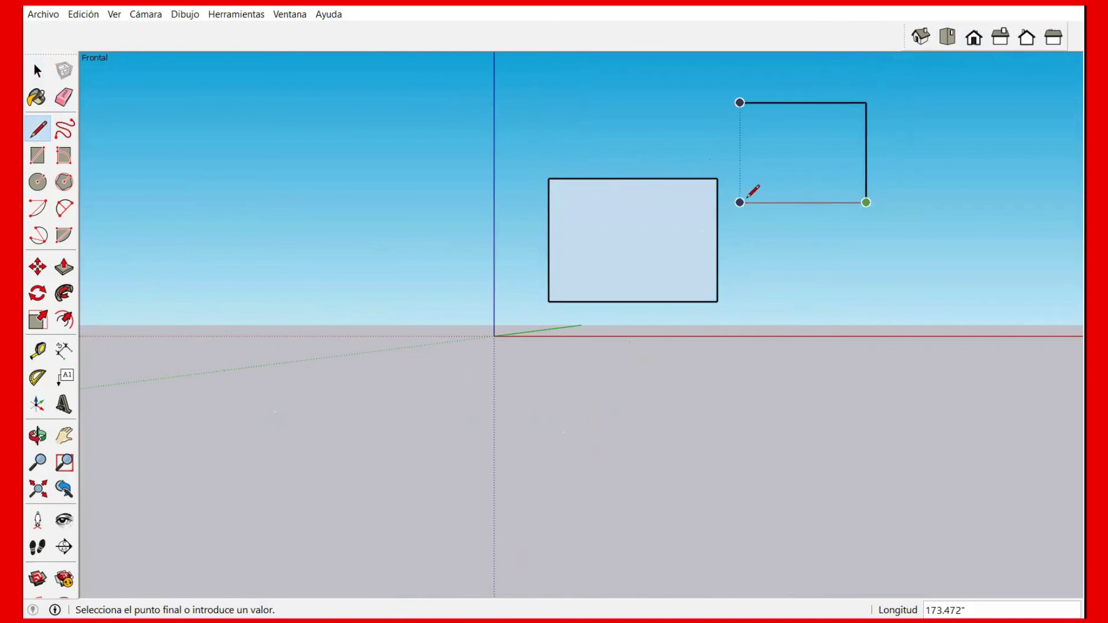
left_click(740, 203)
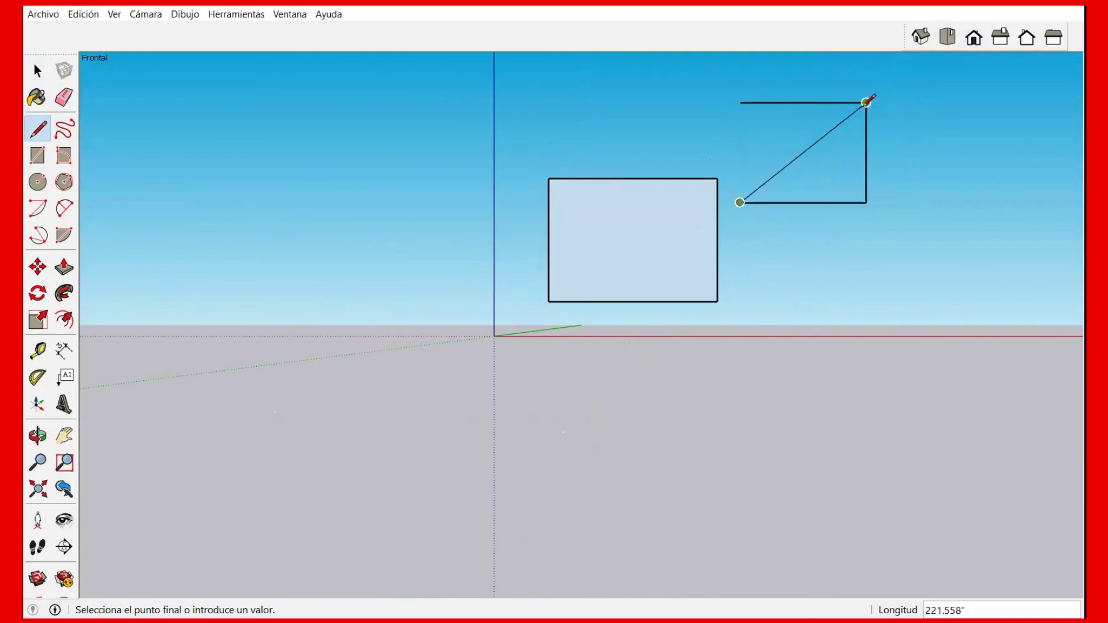
left_click(866, 103)
Join the triangle to the rectangle with slanted edges, adding a triangular face on the left
left_click(740, 102)
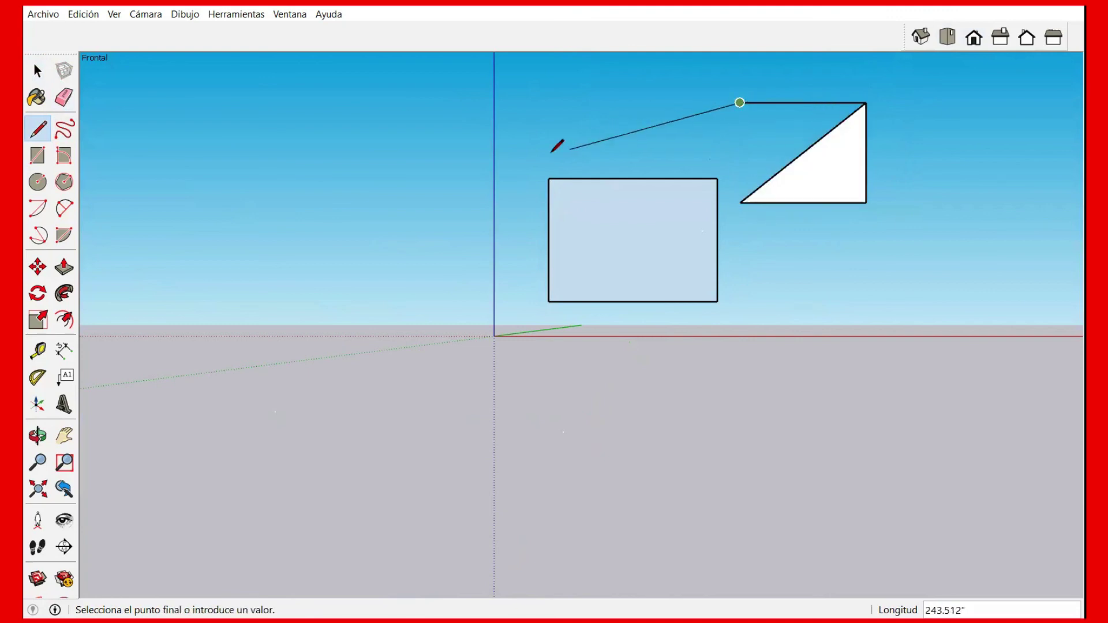
left_click(548, 178)
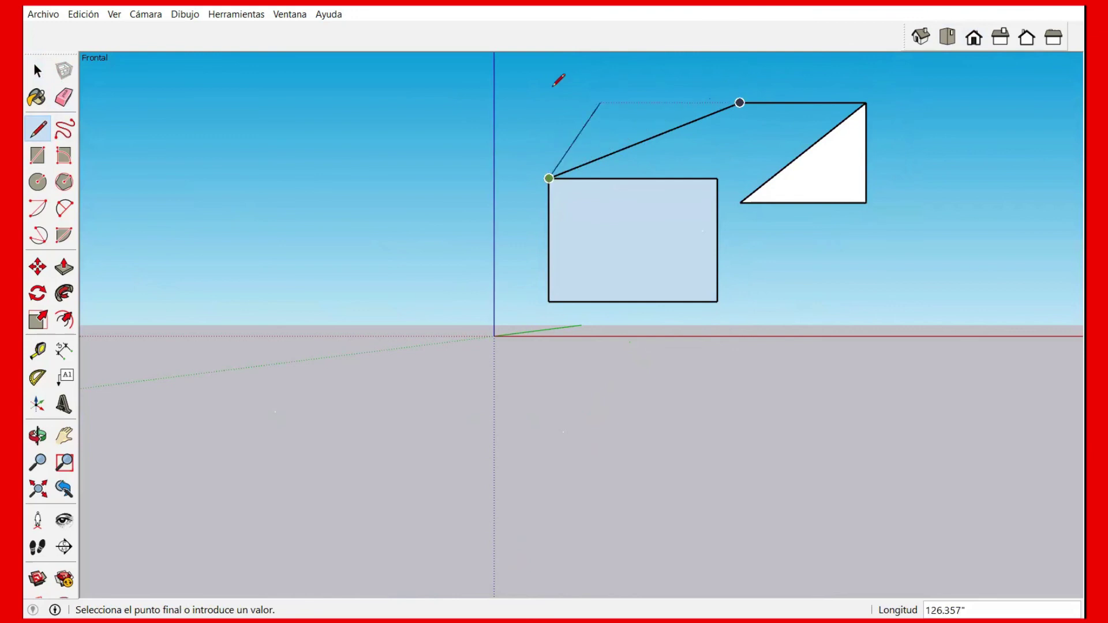
left_click(418, 178)
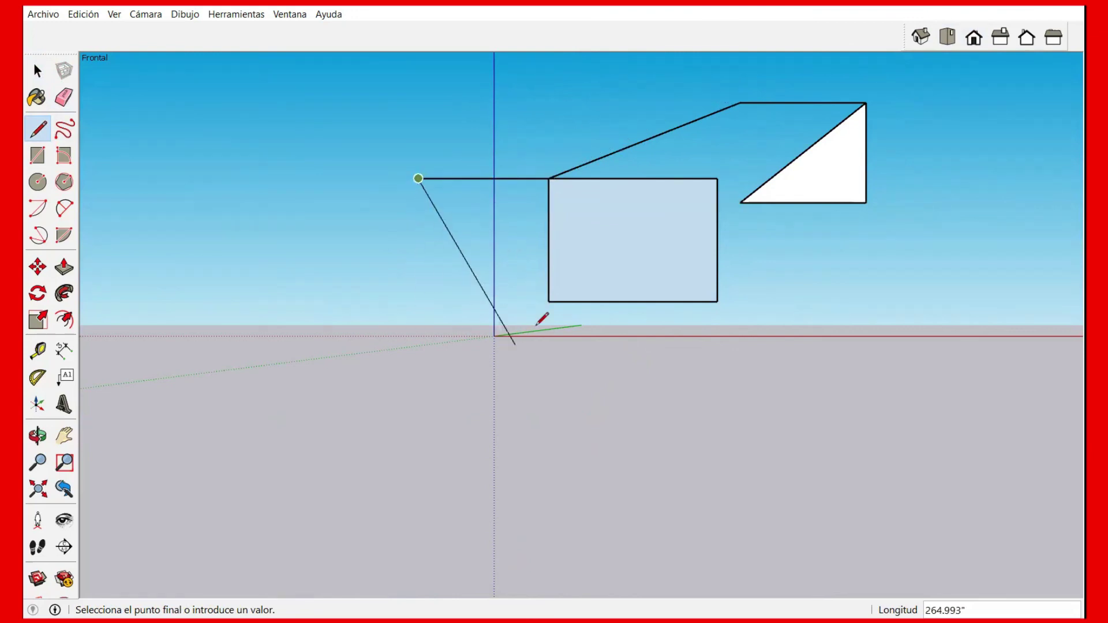
left_click(548, 301)
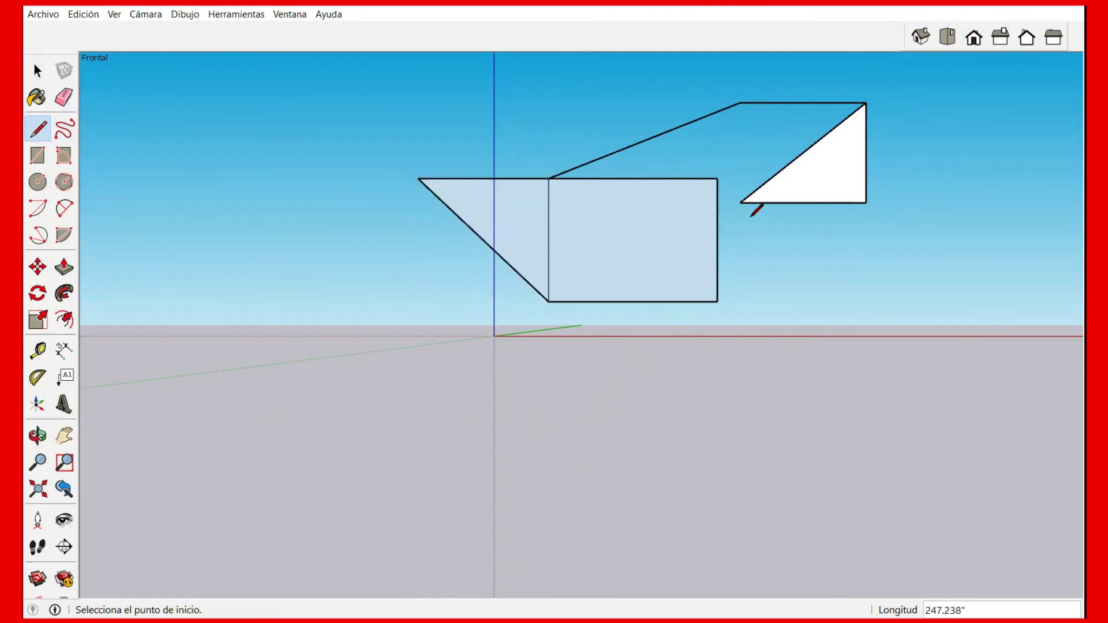
left_click(740, 202)
left_click(717, 178)
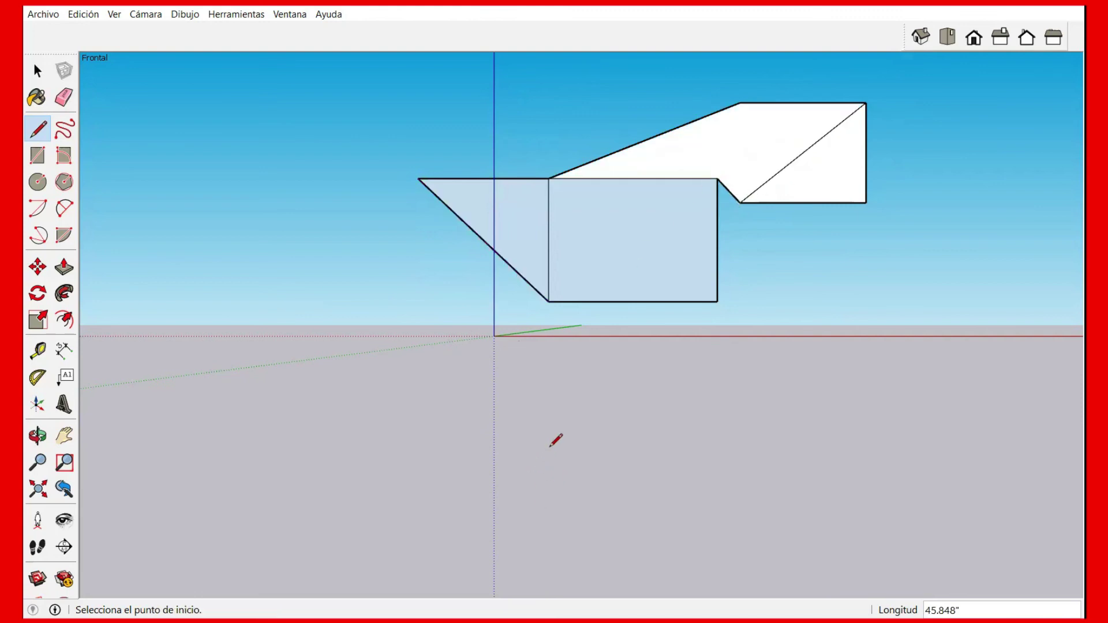
scroll(450, 425, "down", 3)
scroll(450, 426, "down", 2)
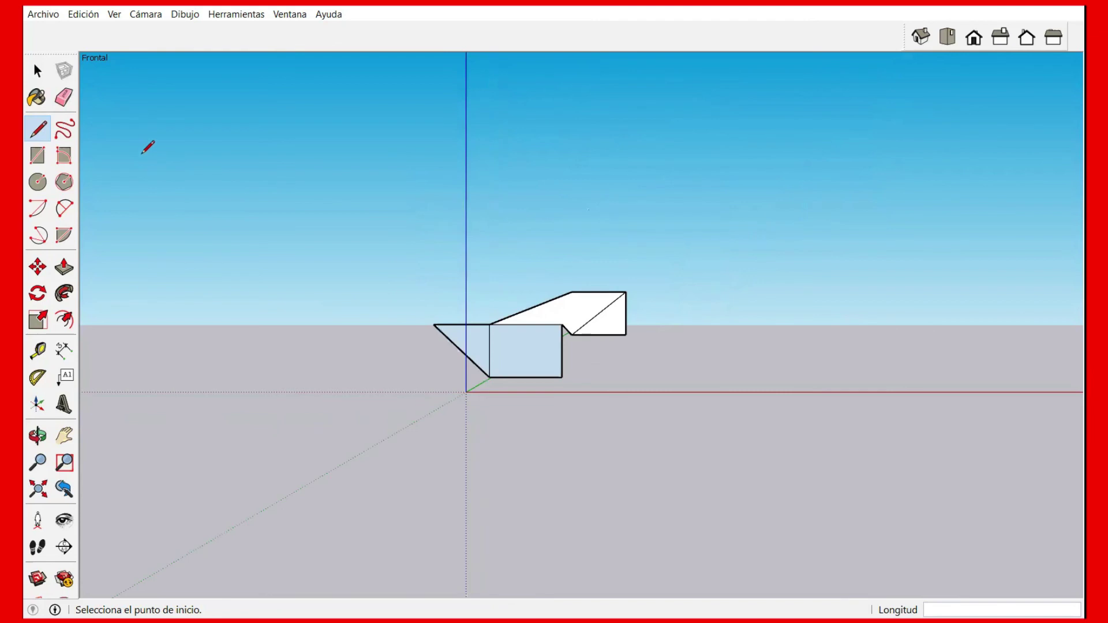